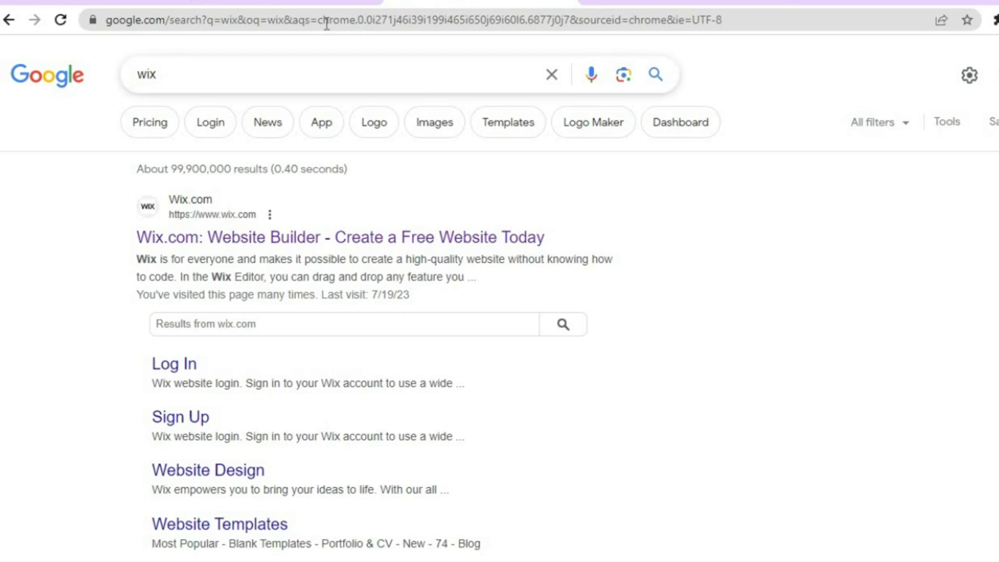
- Choose Wix as the platform and set the kind of website being created to Barber Shop
left_click(249, 1)
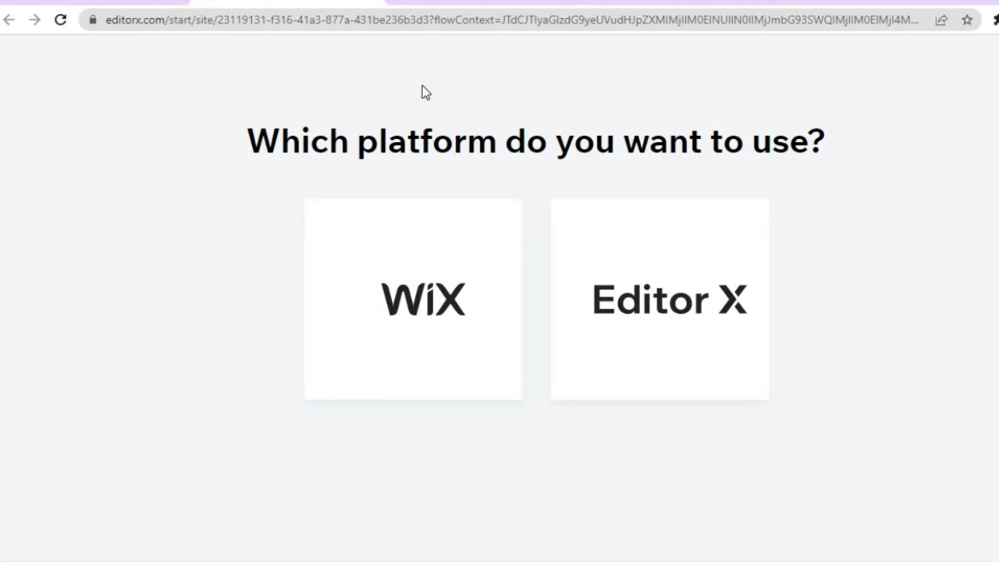
left_click(416, 312)
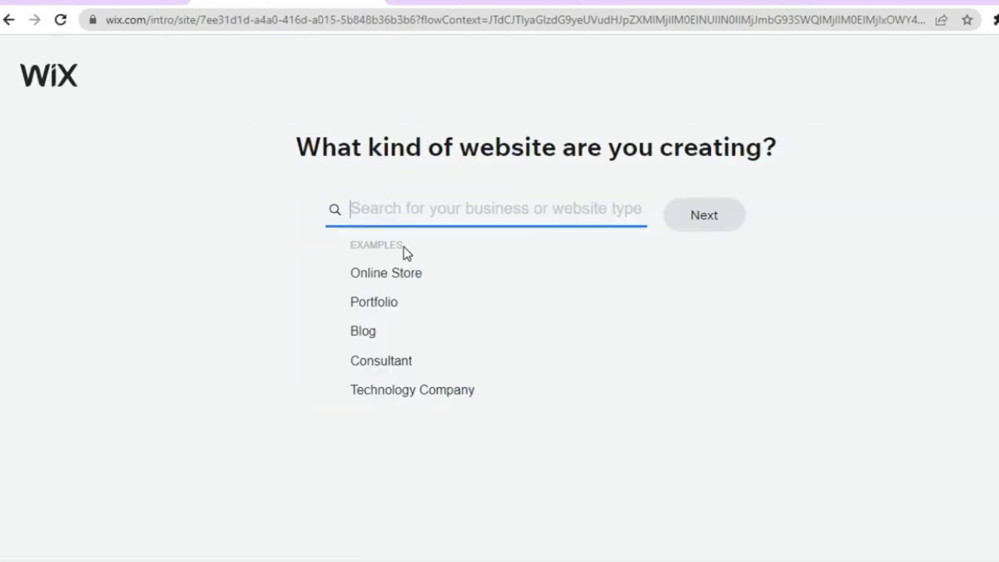
type("ba")
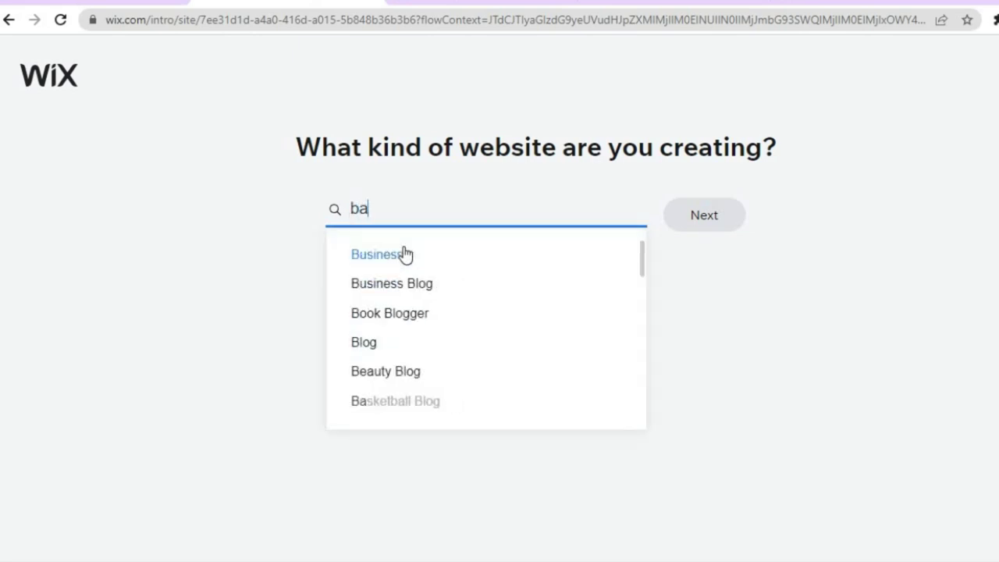
type("rber")
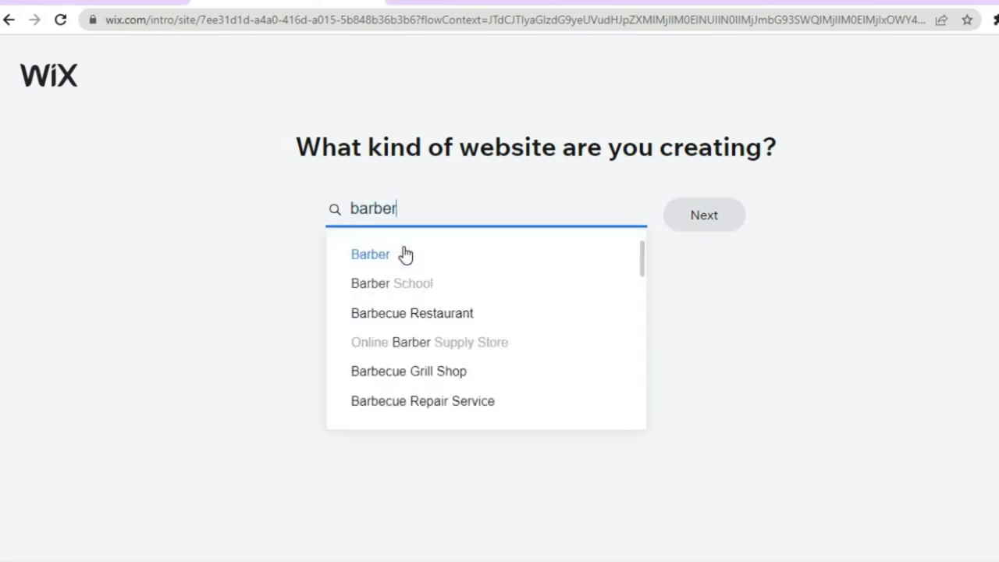
type(" sh")
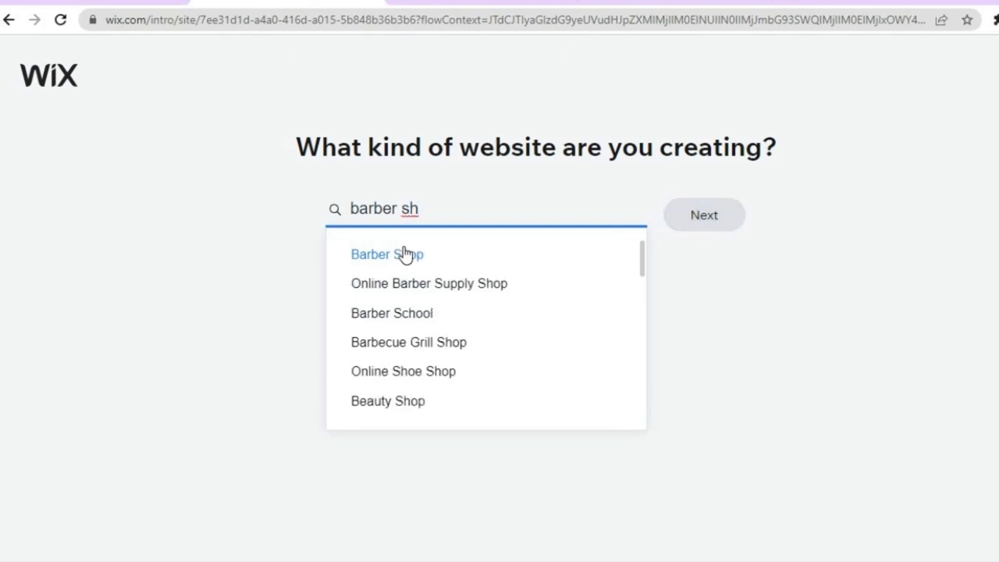
left_click(404, 253)
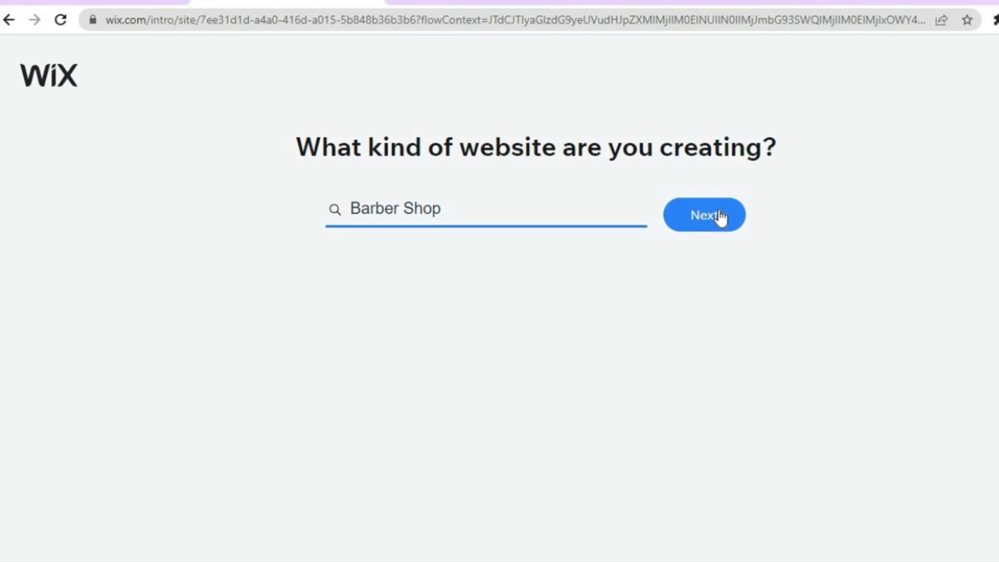
left_click(720, 218)
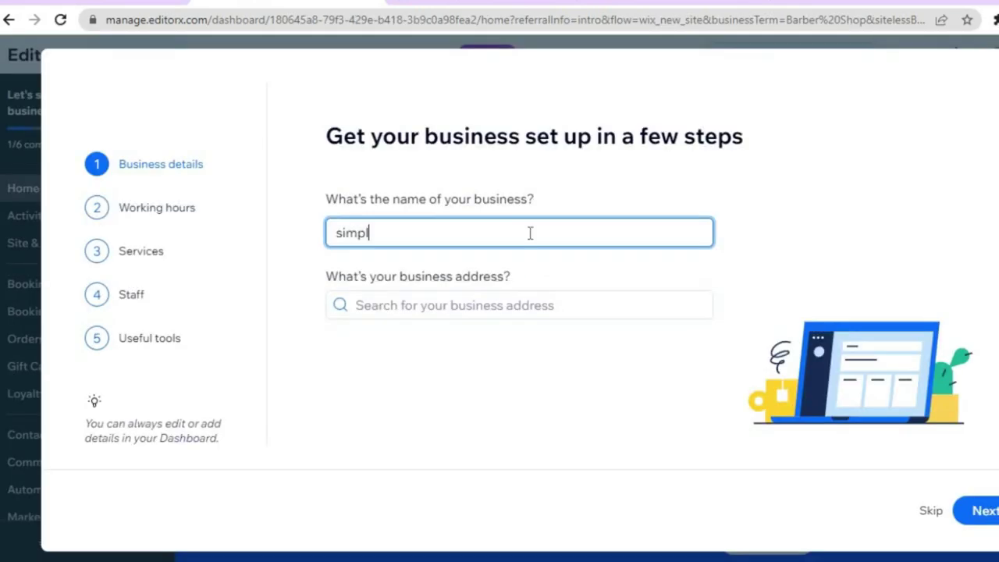
- Name the business "simple b", leave its address blank and accept the default working hours
type("le b")
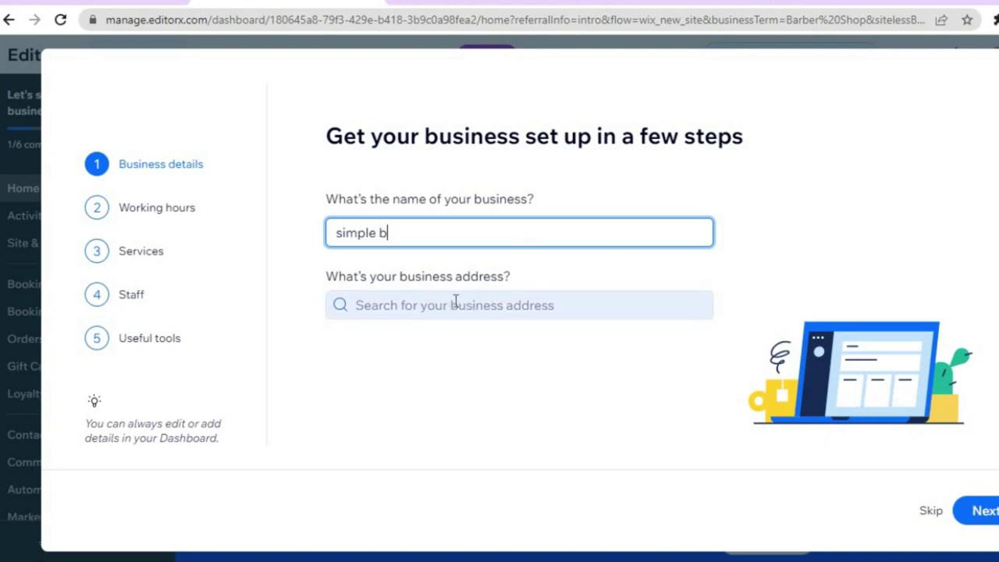
left_click(985, 511)
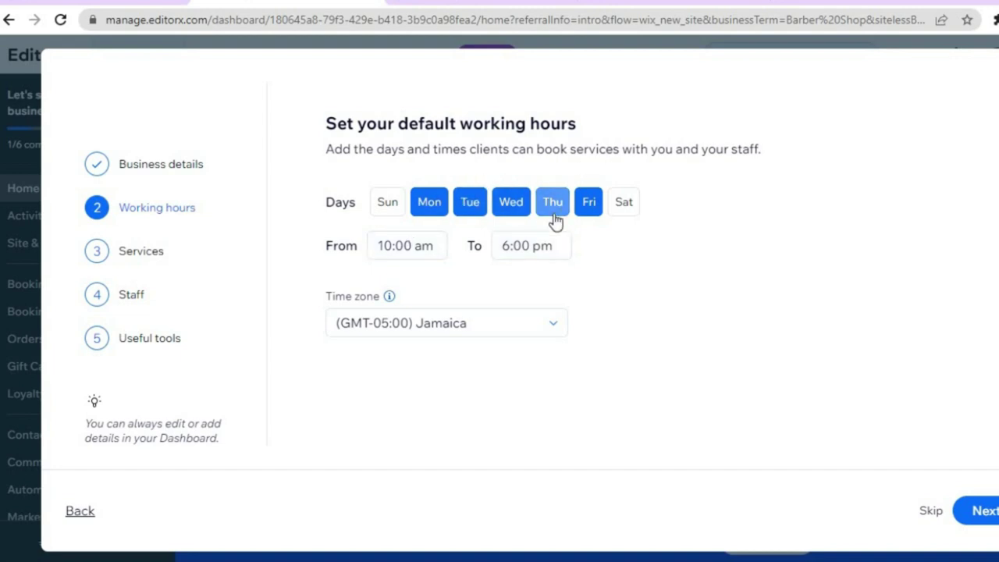
left_click(982, 511)
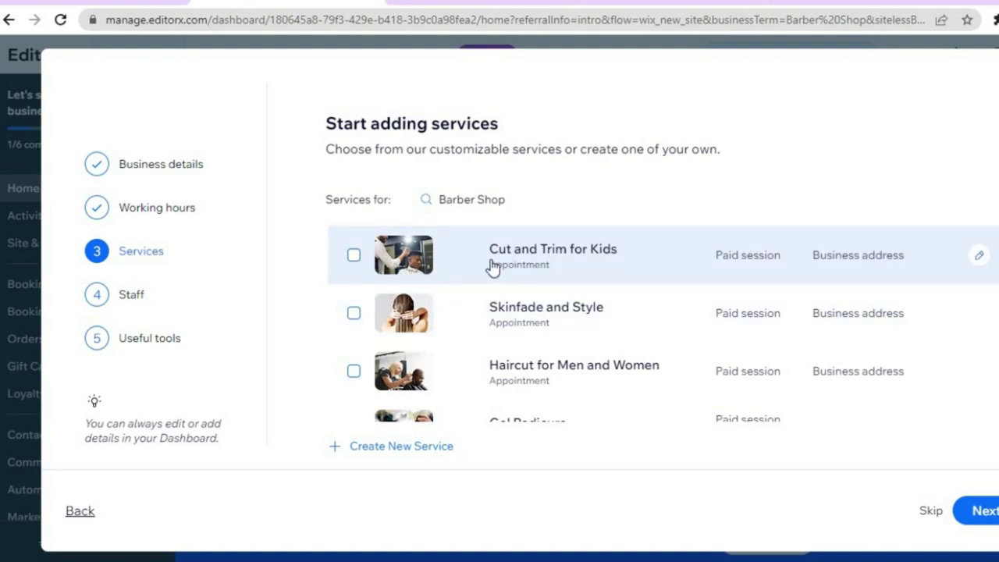
- Add the services Cut and Trim for Kids, Skinfade and Style, and Haircut for Men and Women, and keep the default staff member
left_click(355, 255)
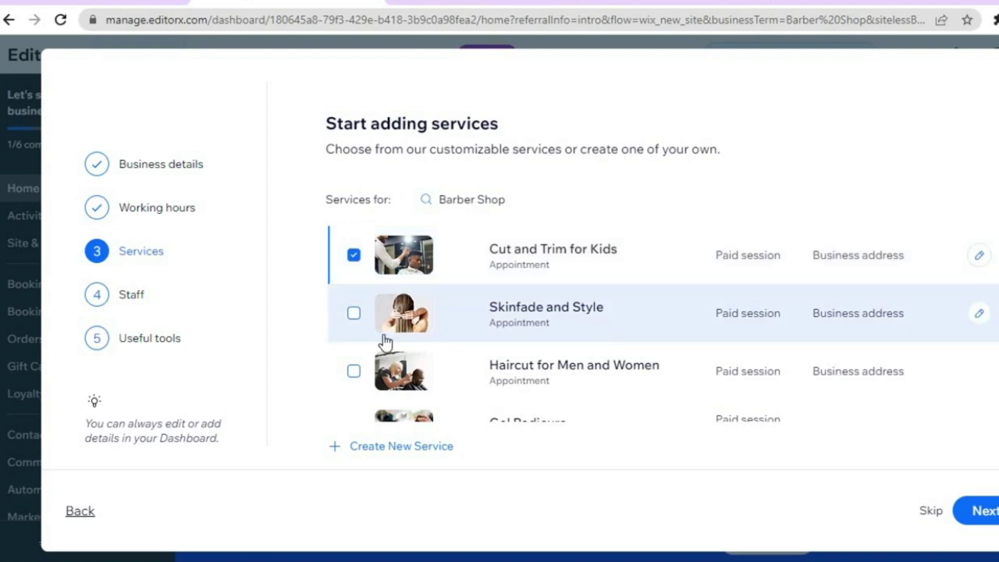
left_click(352, 316)
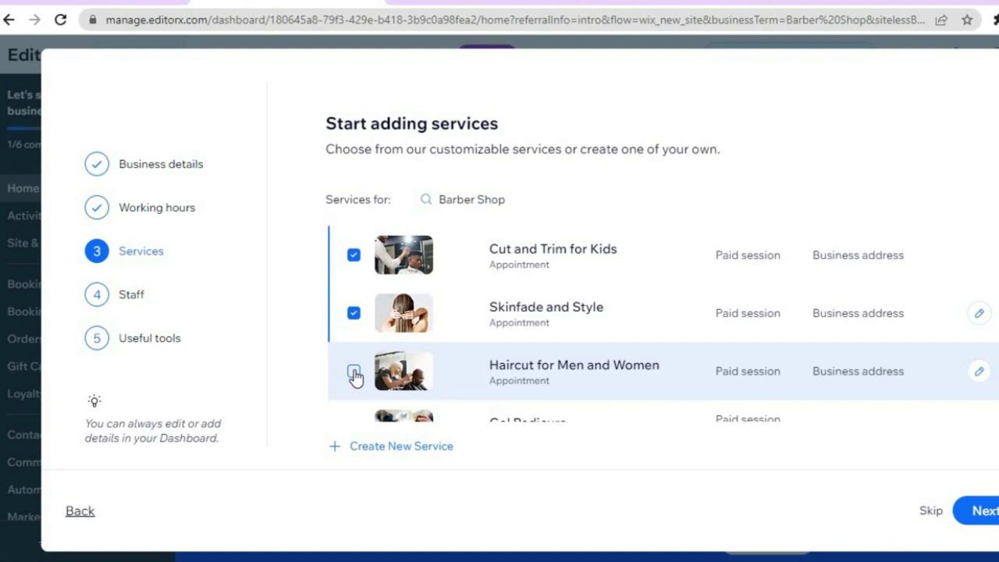
left_click(353, 373)
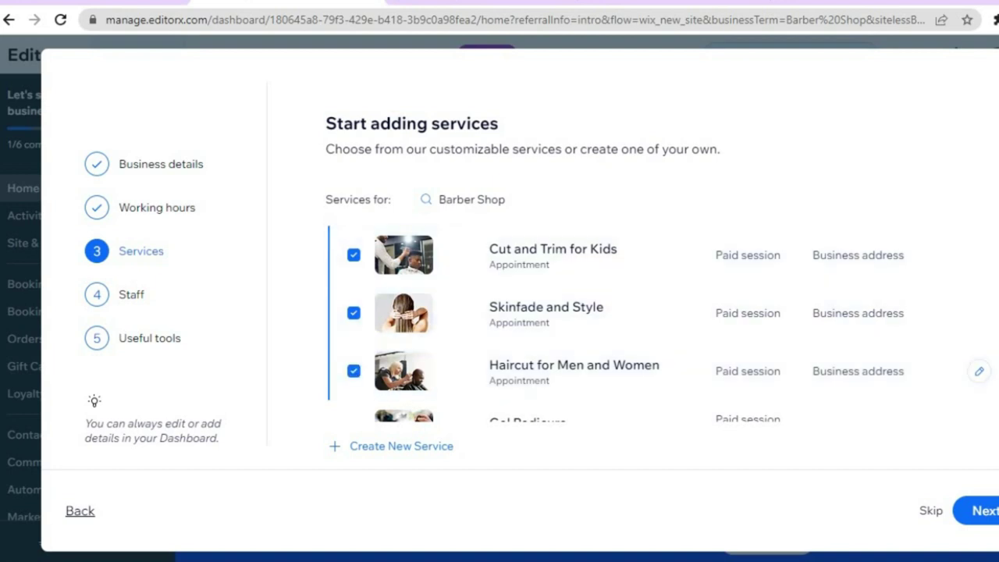
scroll(616, 324, "down", 3)
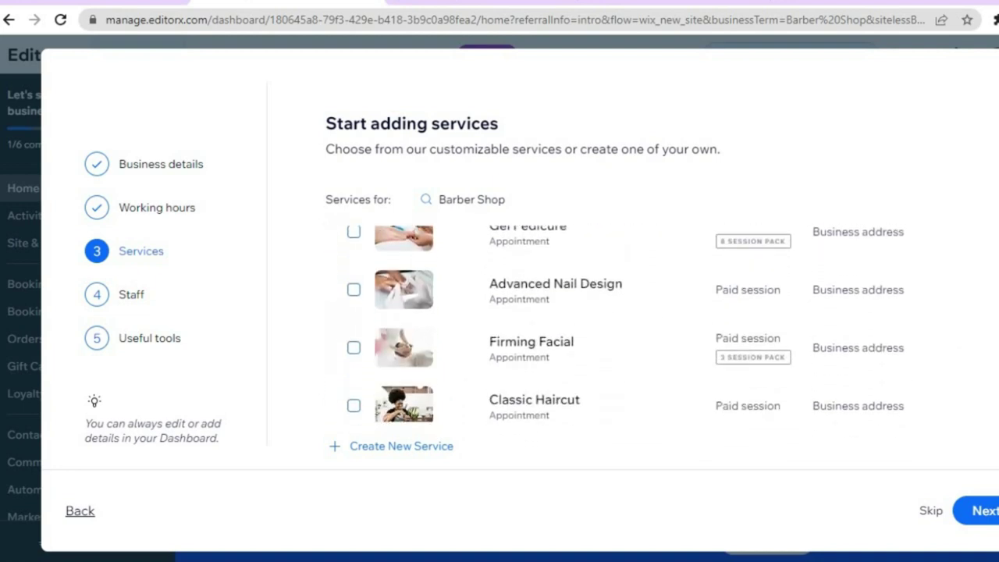
scroll(616, 324, "down", 1)
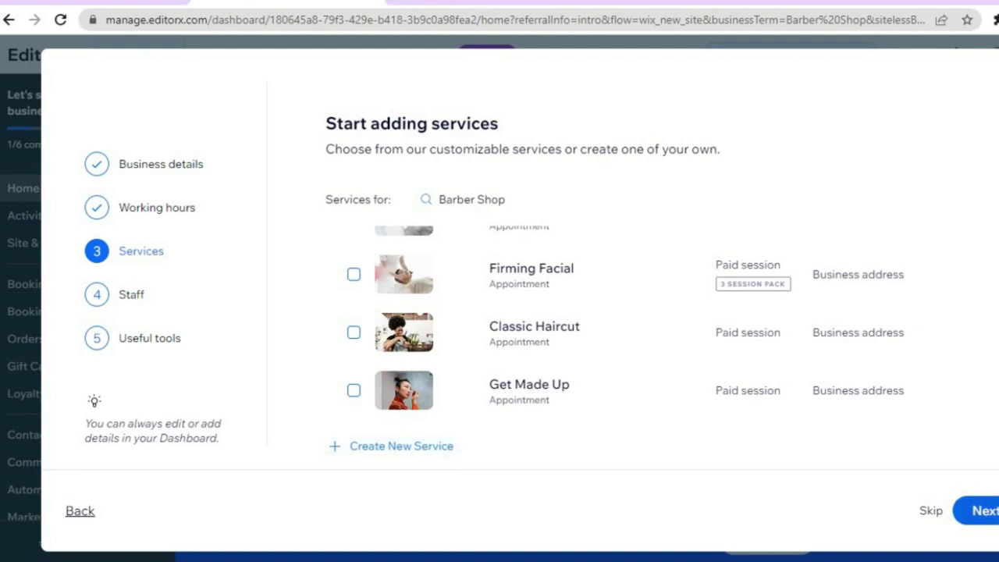
left_click(981, 510)
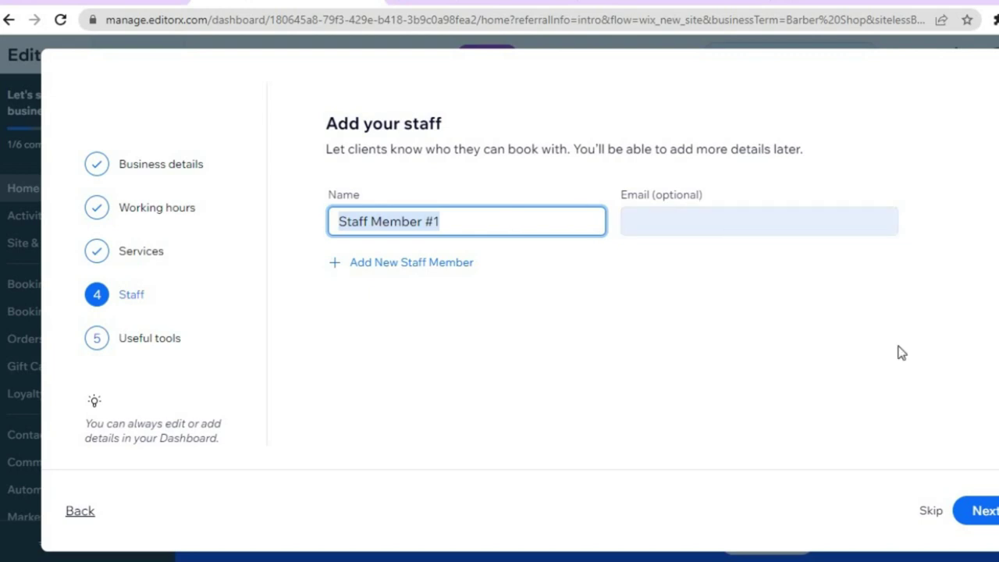
left_click(985, 521)
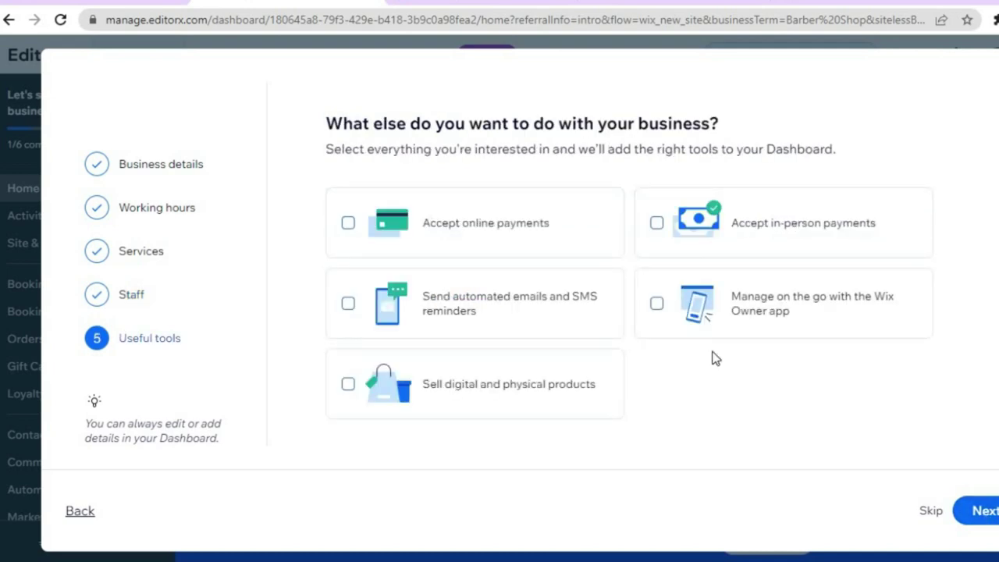
- Select the tools for accepting online and in-person payments, and finish the business setup by continuing to the dashboard
left_click(471, 245)
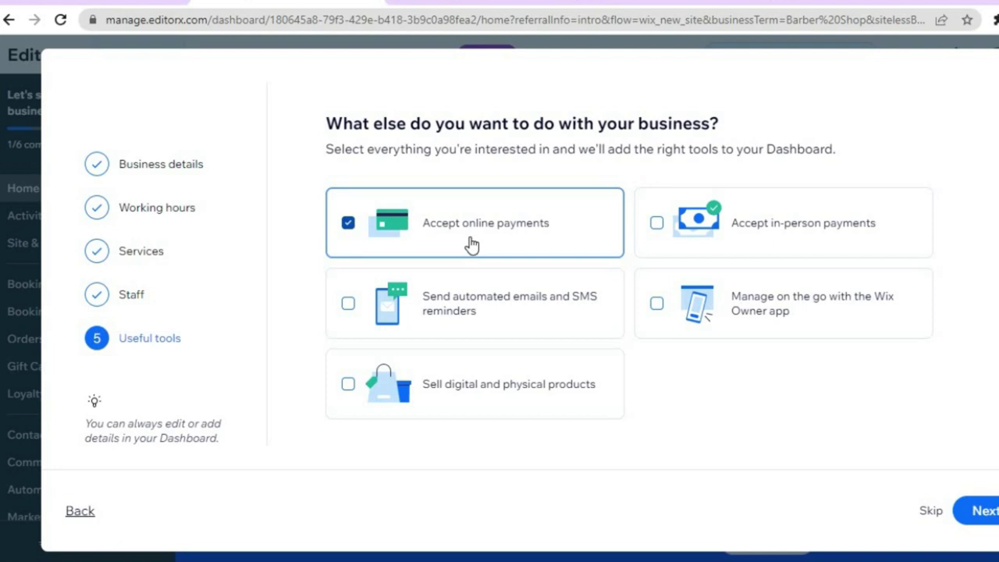
left_click(838, 239)
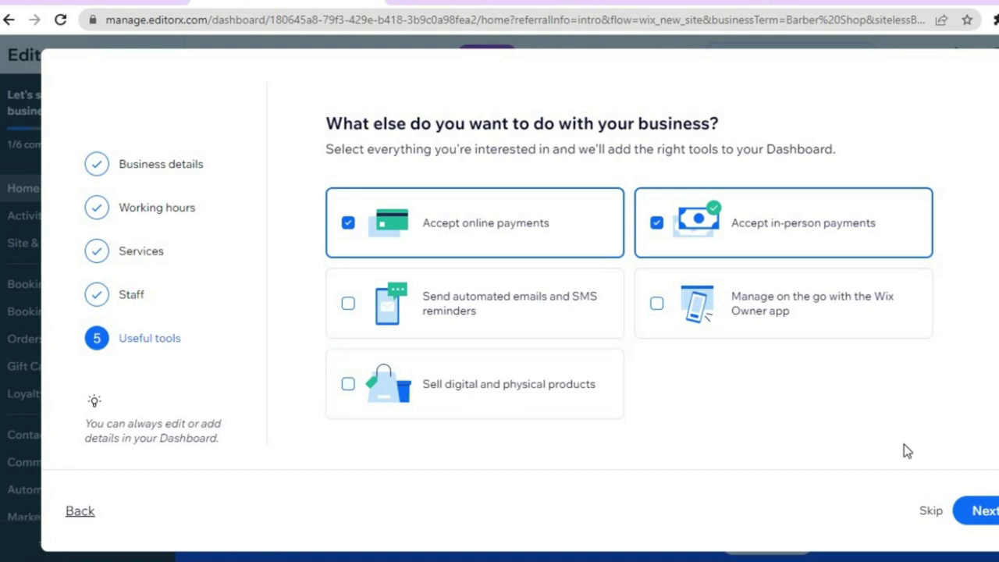
left_click(979, 510)
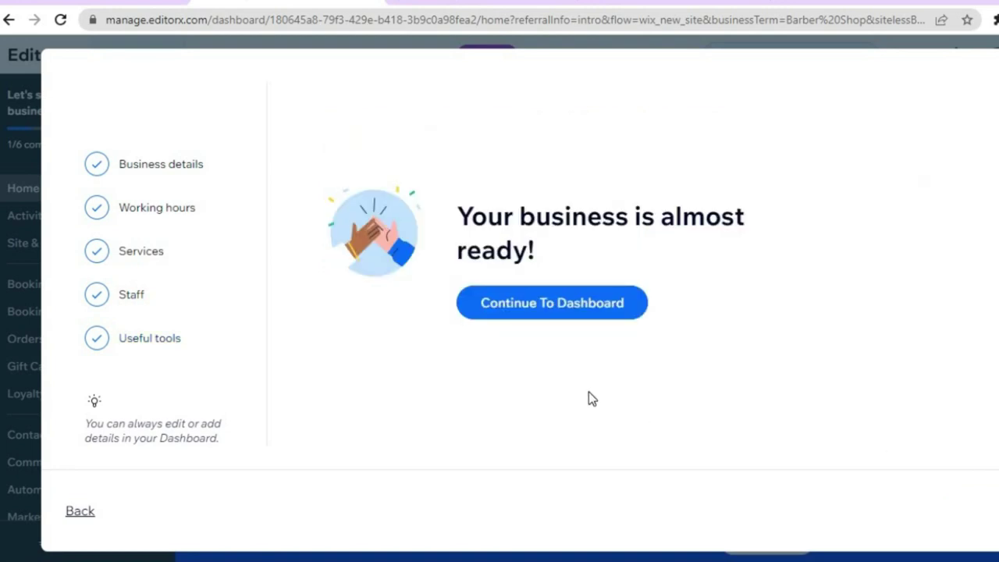
left_click(563, 308)
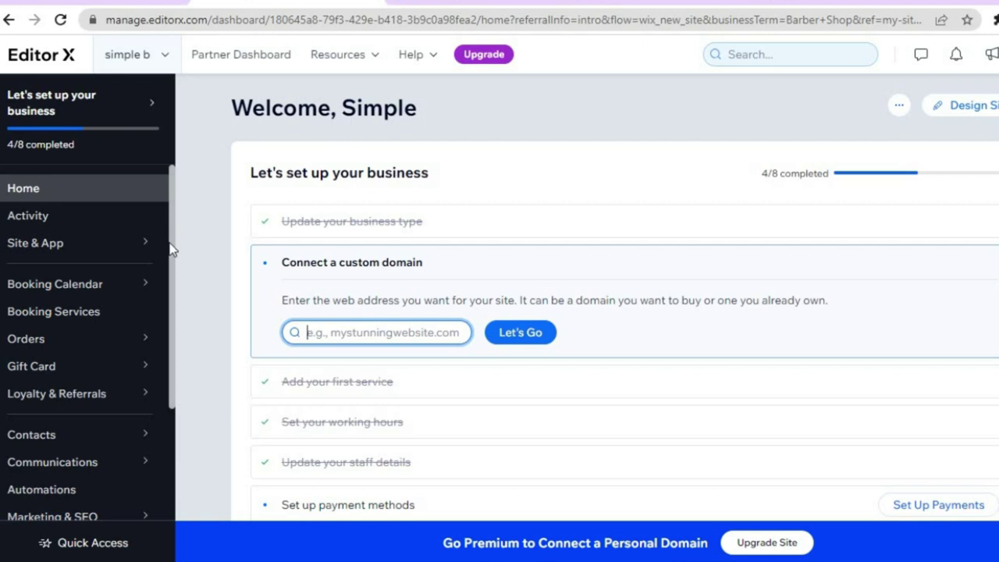
- Open the payment method management page from the site's billing and payments section
scroll(173, 250, "down", 2)
scroll(177, 347, "down", 1)
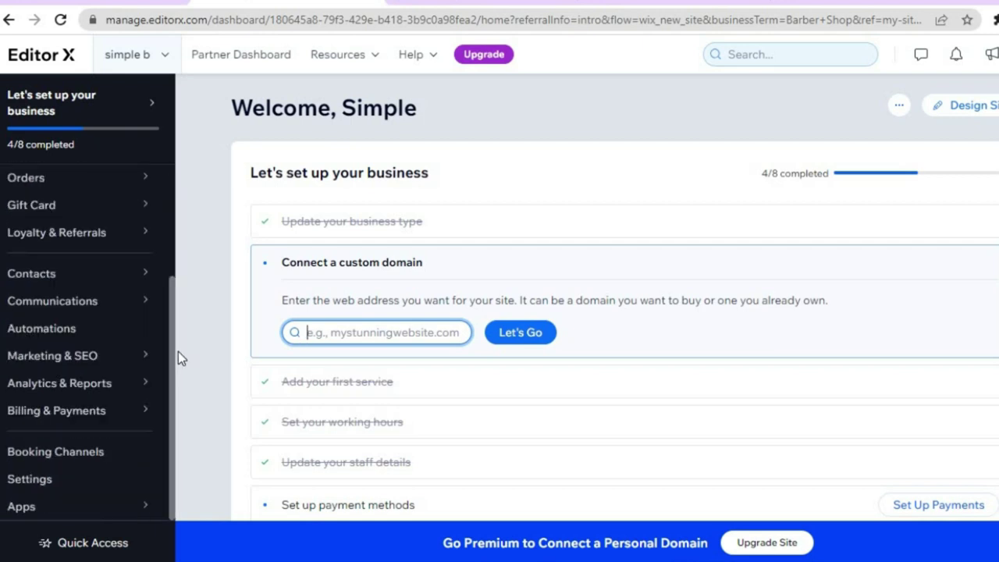
mouse_move(111, 411)
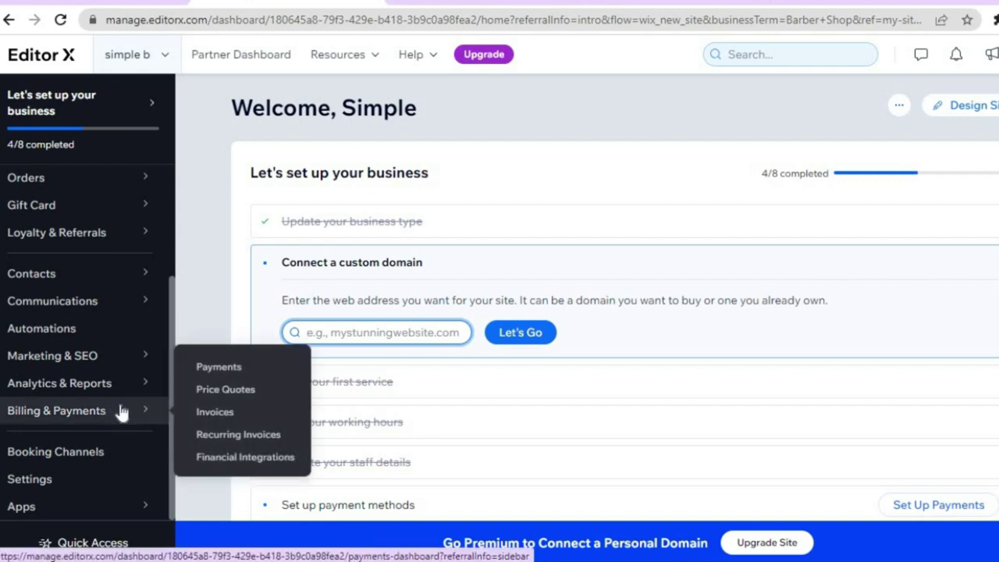
left_click(222, 369)
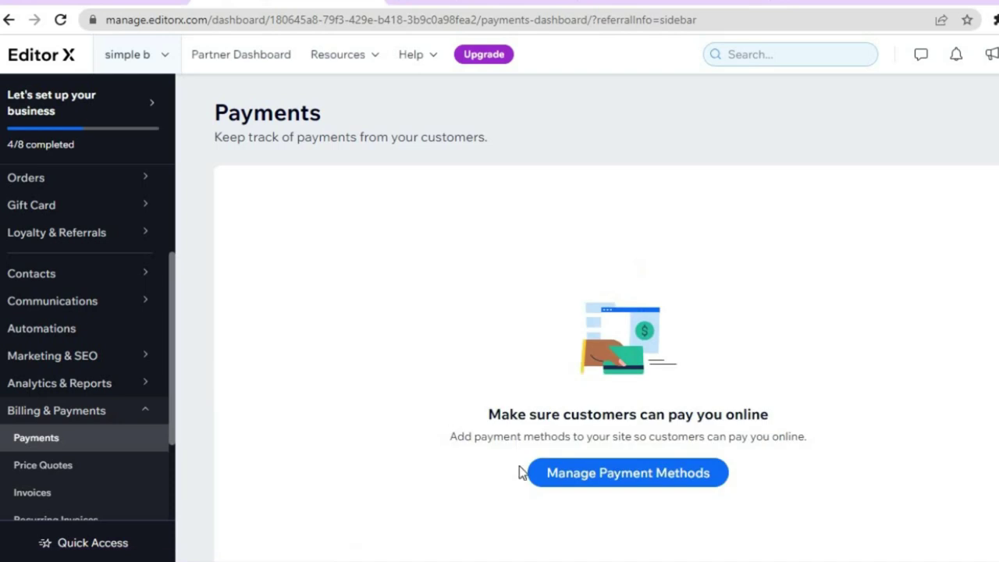
left_click(583, 482)
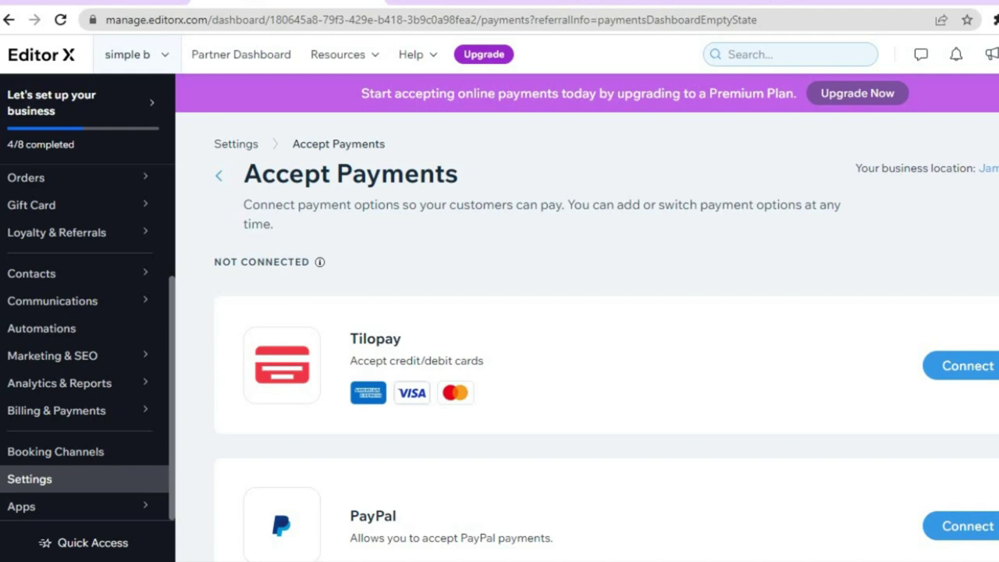
- Review the payment providers available for the site and display the additional payment options
scroll(585, 351, "down", 3)
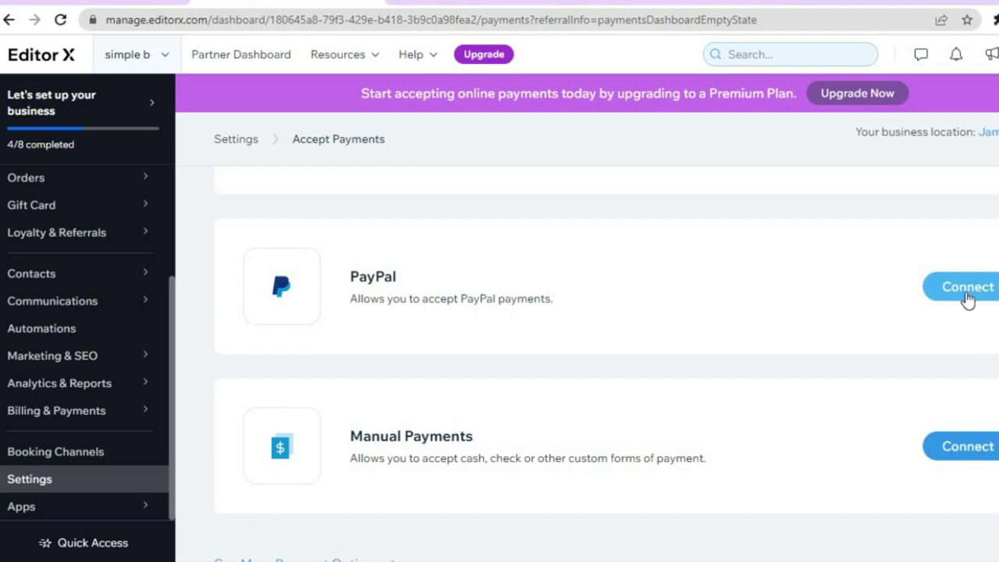
scroll(961, 270, "up", 2)
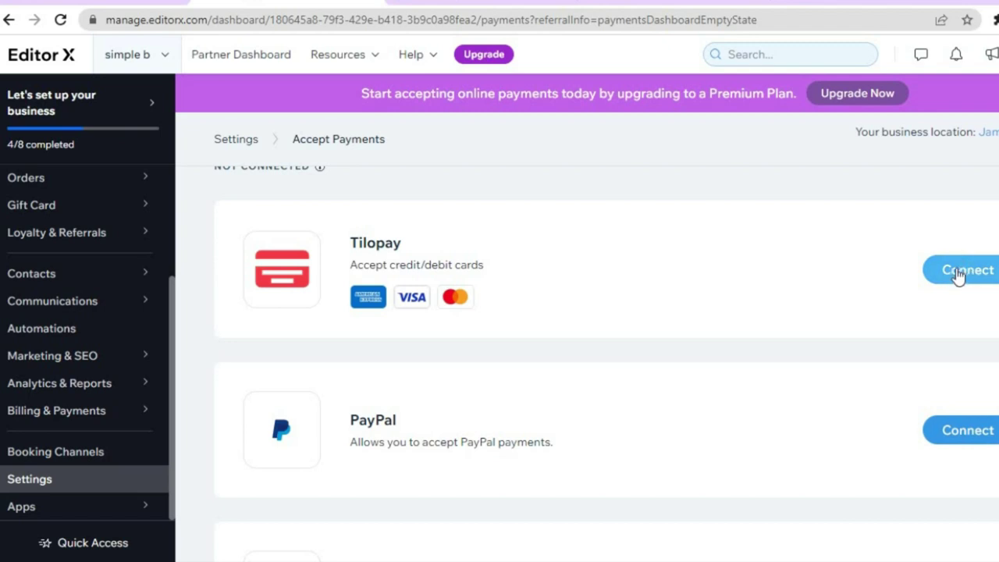
scroll(606, 363, "down", 1)
scroll(523, 444, "down", 2)
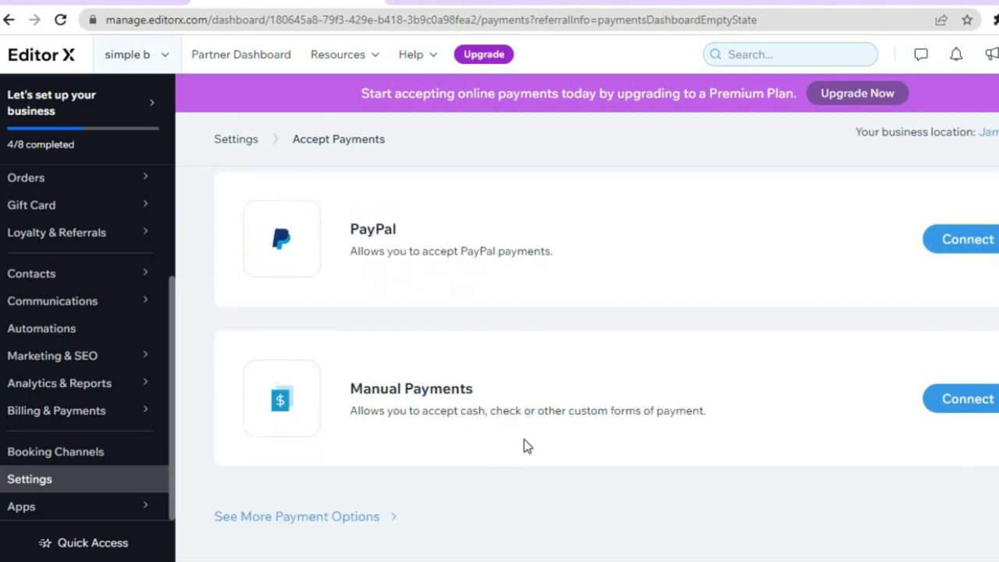
left_click(334, 518)
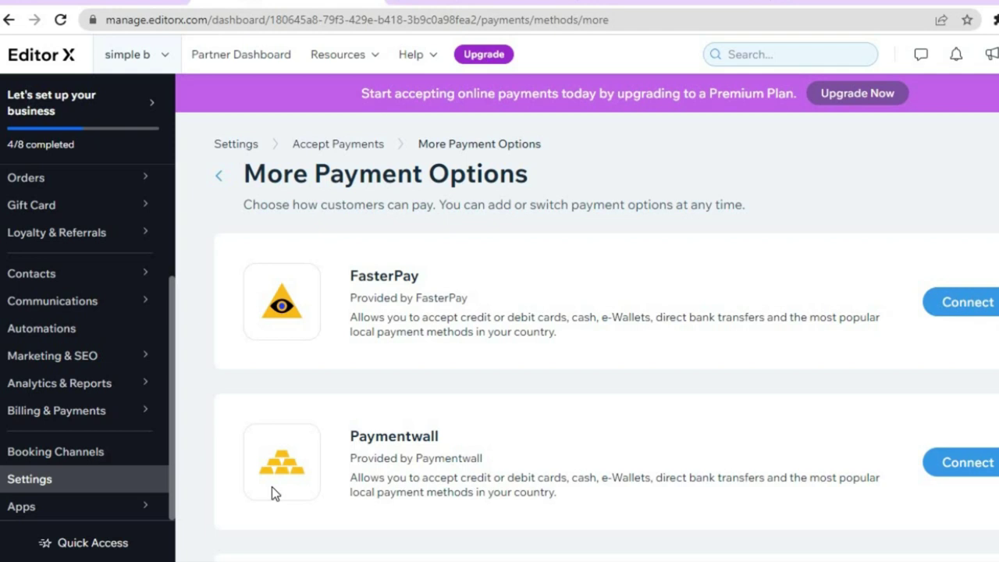
- View the available booking channels and the weekly work schedule of the staff
left_click(107, 459)
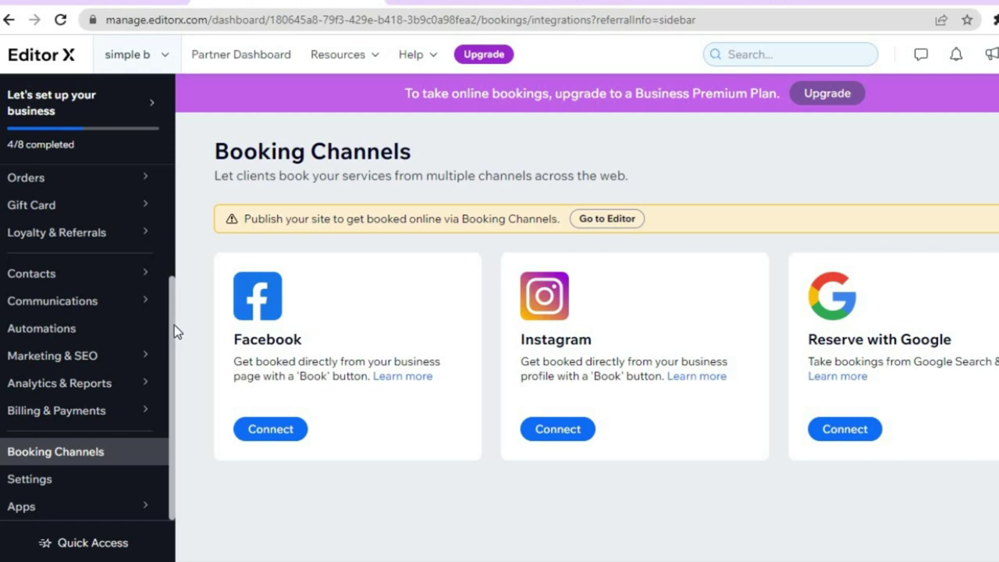
left_click_drag(174, 324, 174, 204)
scroll(172, 257, "up", 1)
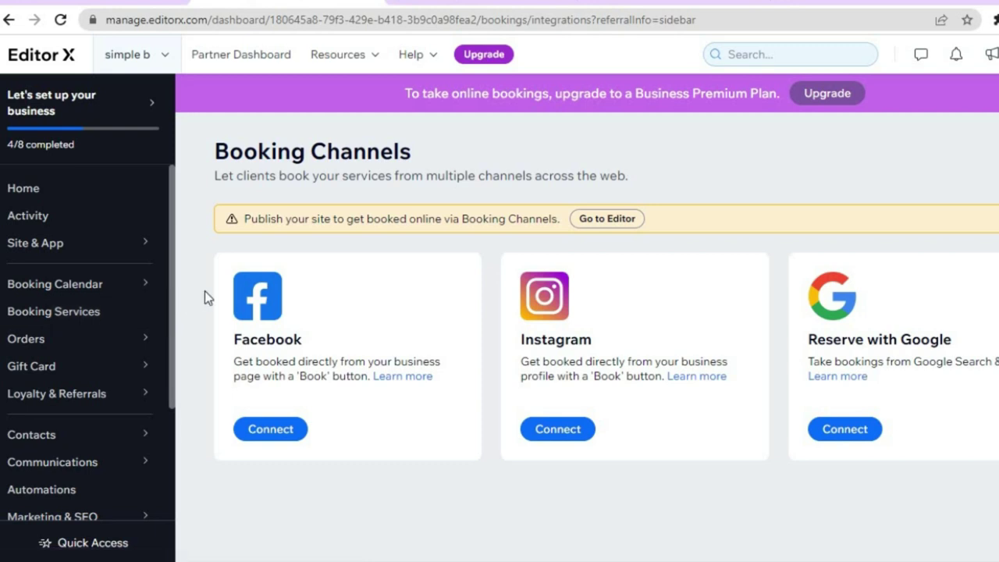
mouse_move(121, 295)
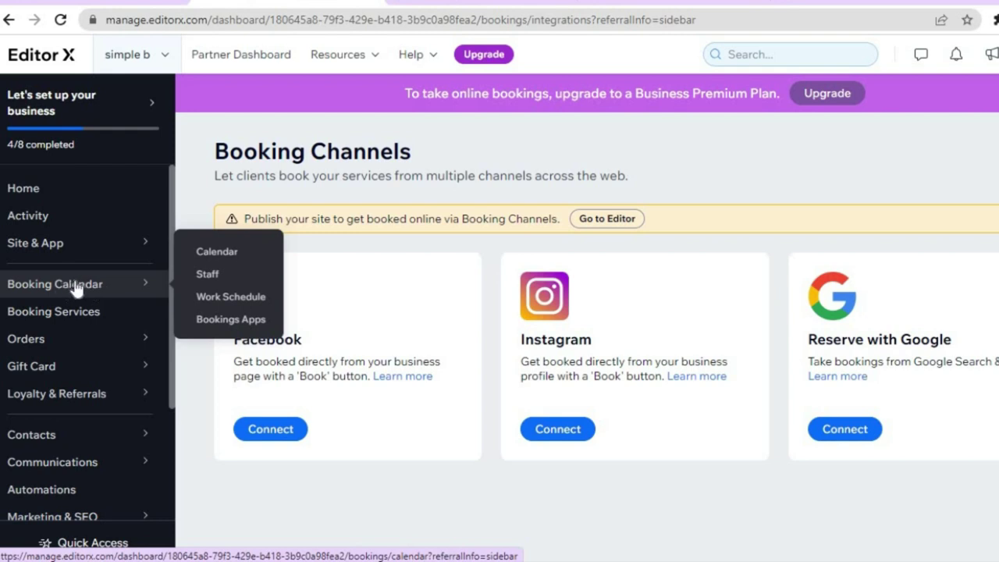
left_click(205, 309)
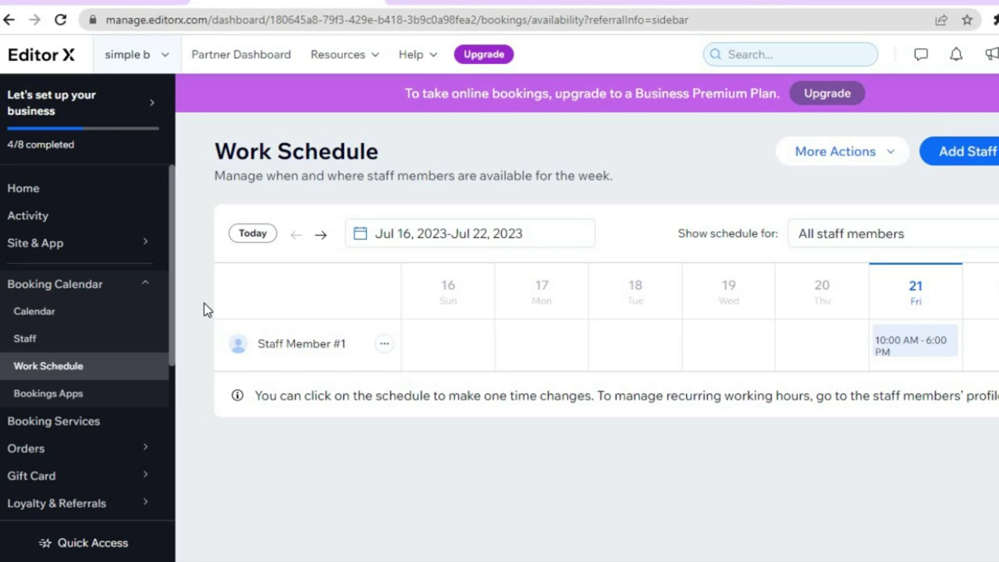
- Return to the dashboard home and start designing the site
left_click(92, 200)
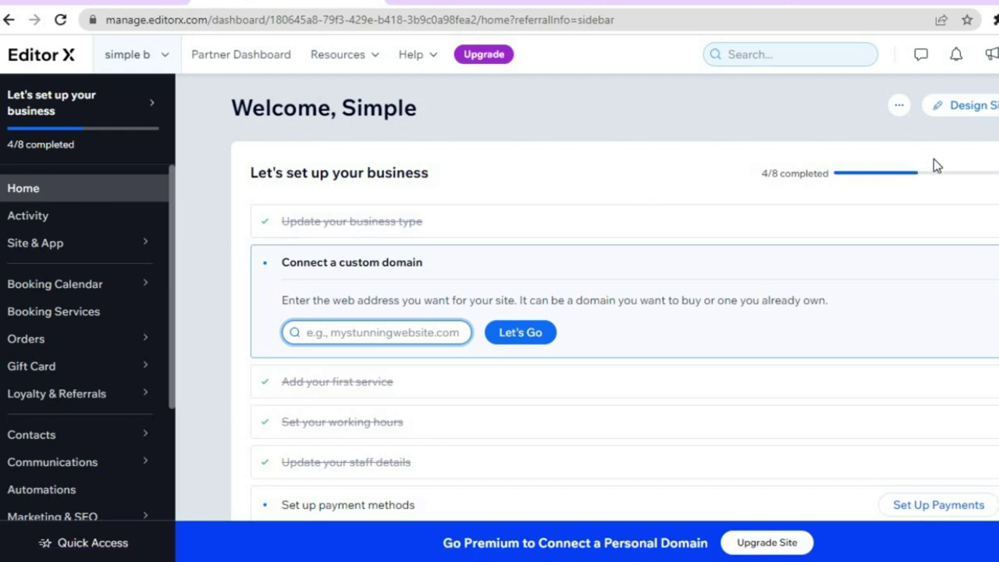
left_click(968, 112)
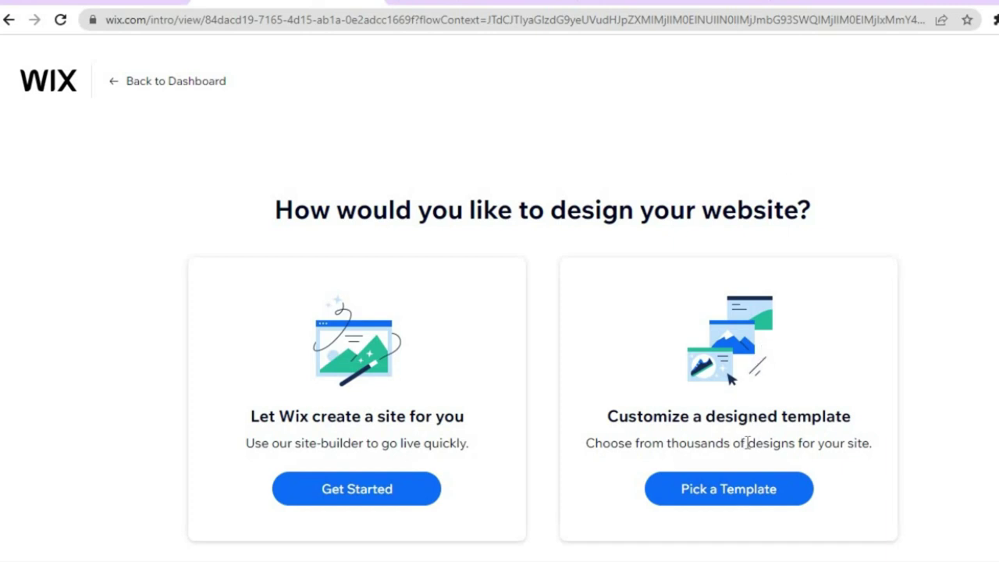
- Choose to customize a designed template and browse the template results for Barber Shop
left_click(739, 503)
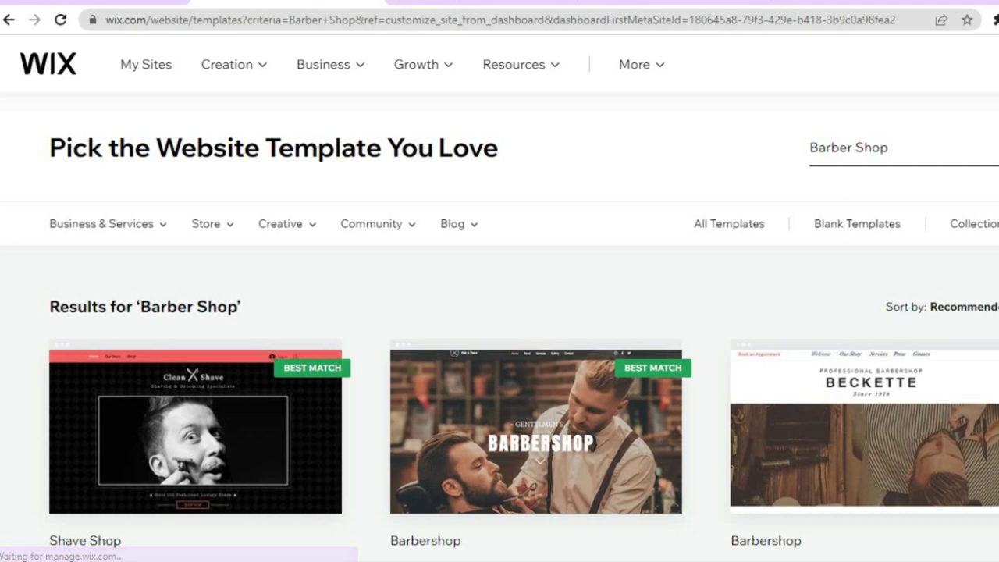
scroll(499, 313, "down", 2)
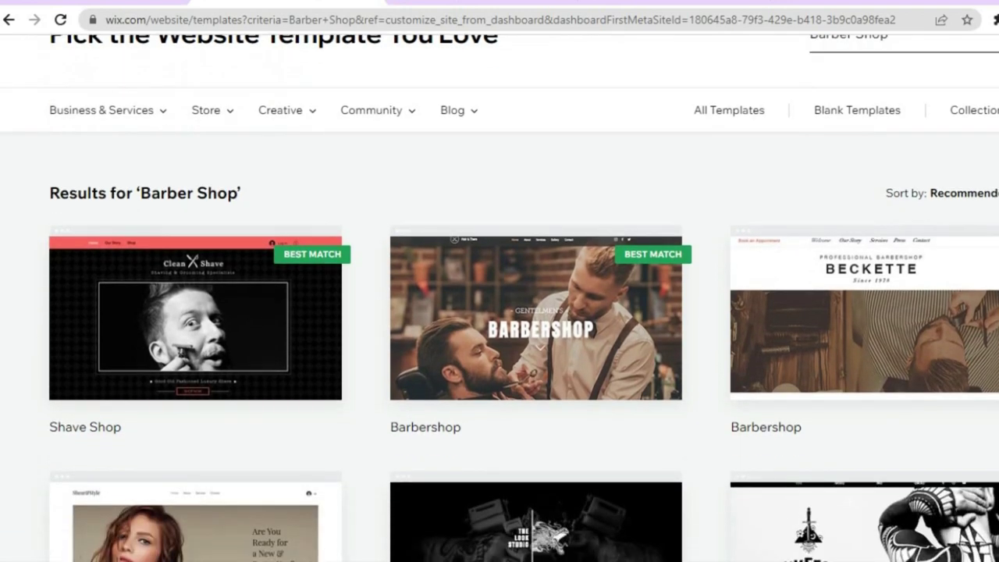
scroll(500, 312, "down", 1)
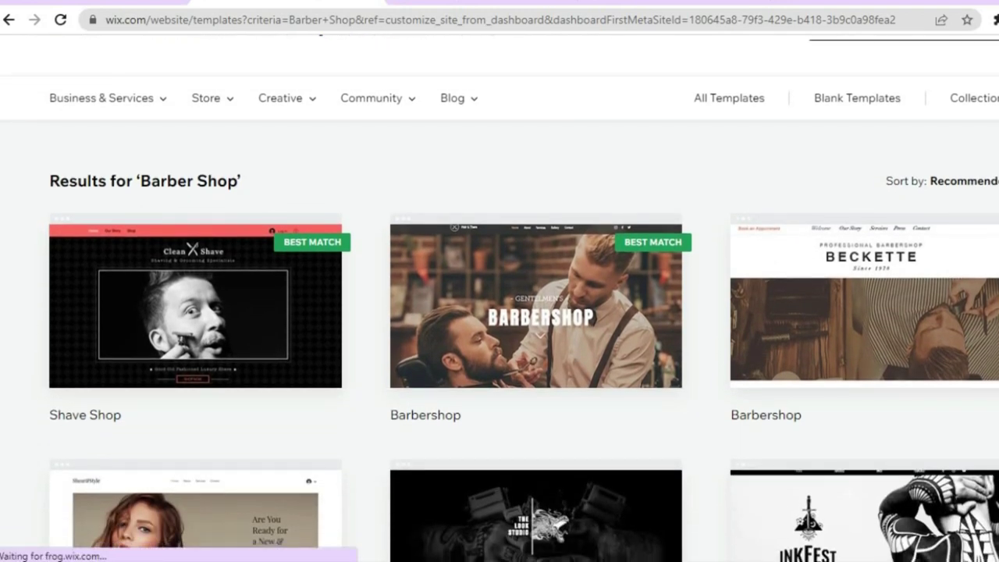
scroll(500, 312, "down", 5)
scroll(499, 313, "down", 8)
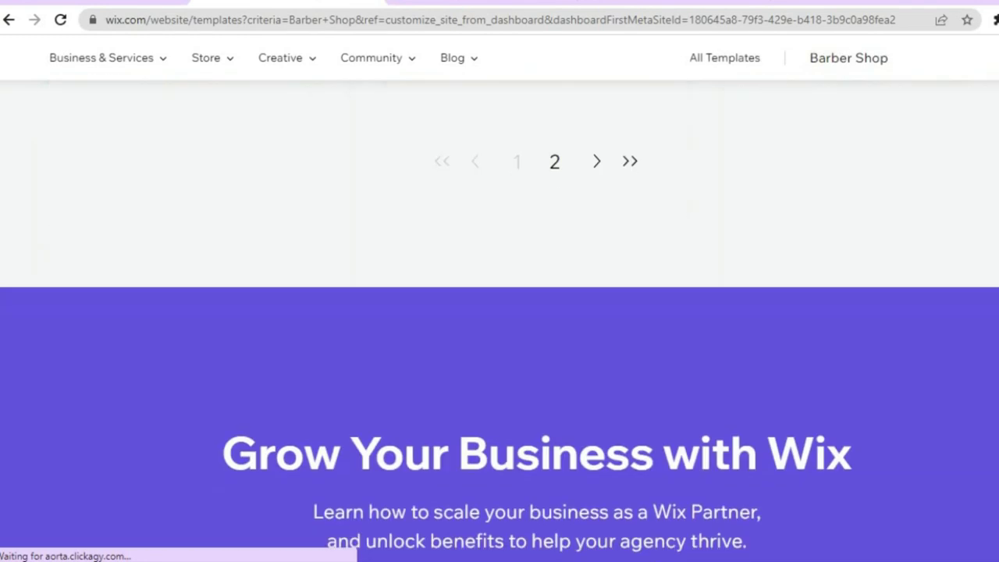
scroll(499, 312, "up", 7)
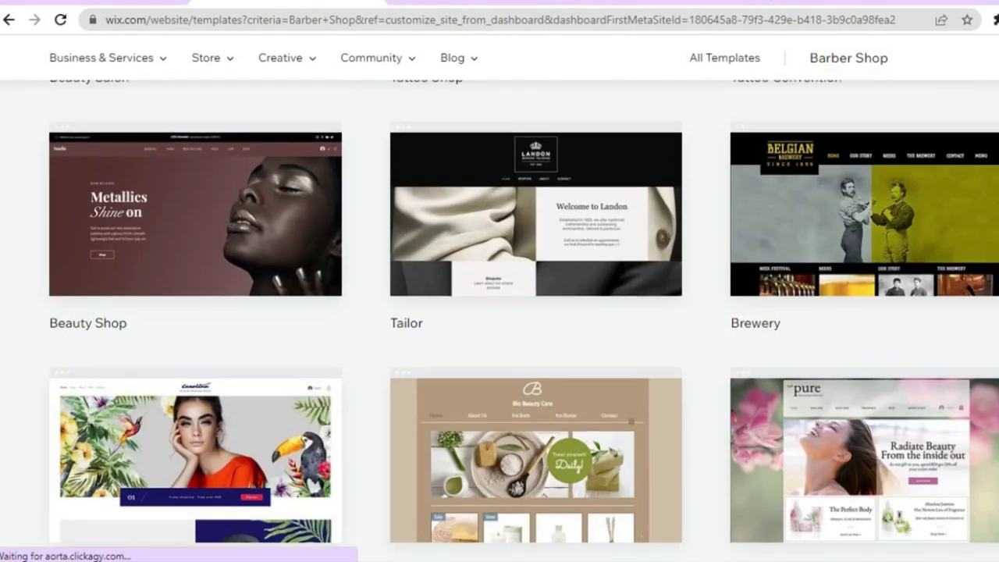
scroll(500, 312, "up", 2)
scroll(499, 312, "up", 4)
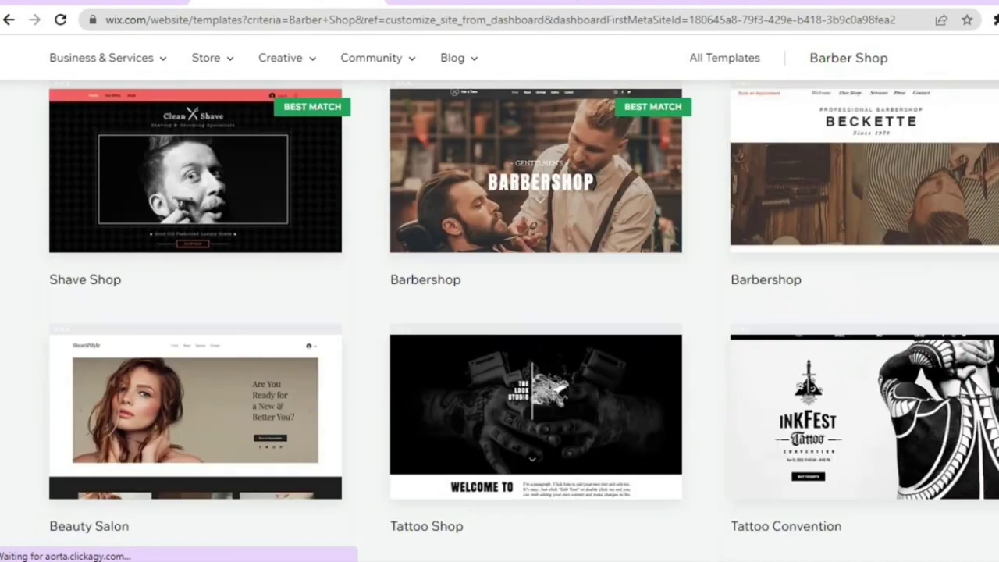
scroll(919, 294, "up", 2)
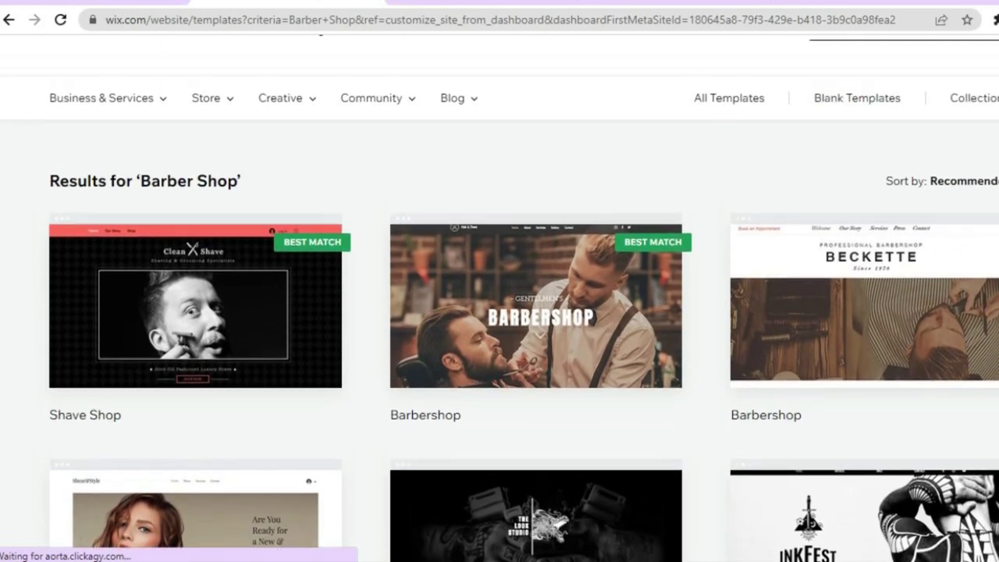
- Open the Gentlemen's Barbershop template for editing and dismiss the AI site content dialog
mouse_move(918, 295)
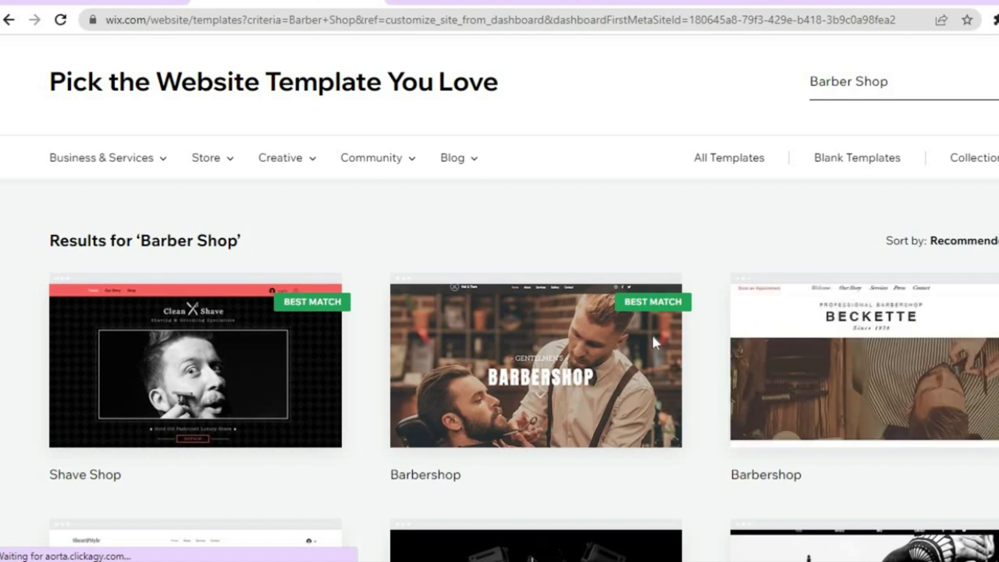
mouse_move(585, 345)
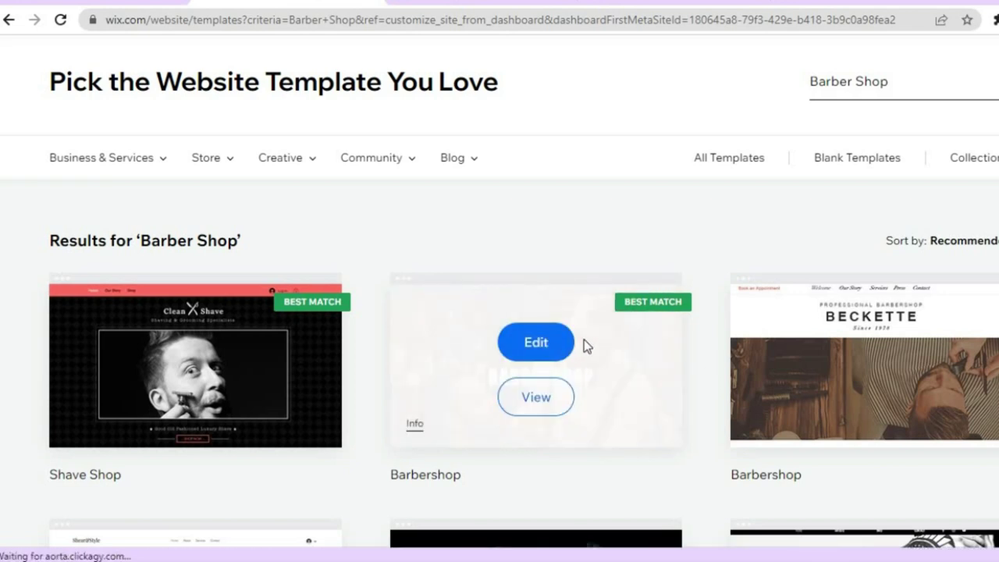
left_click(539, 344)
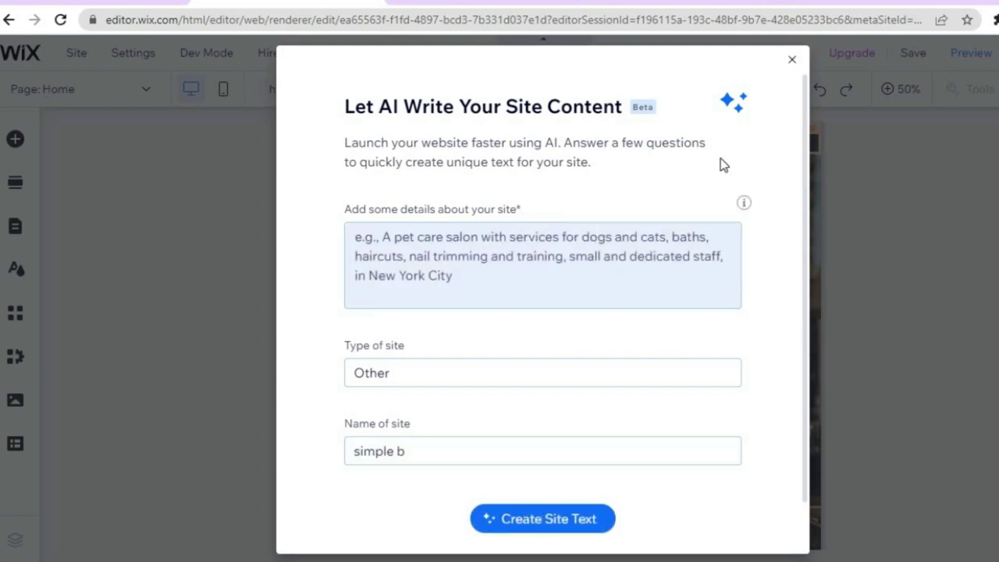
left_click(792, 61)
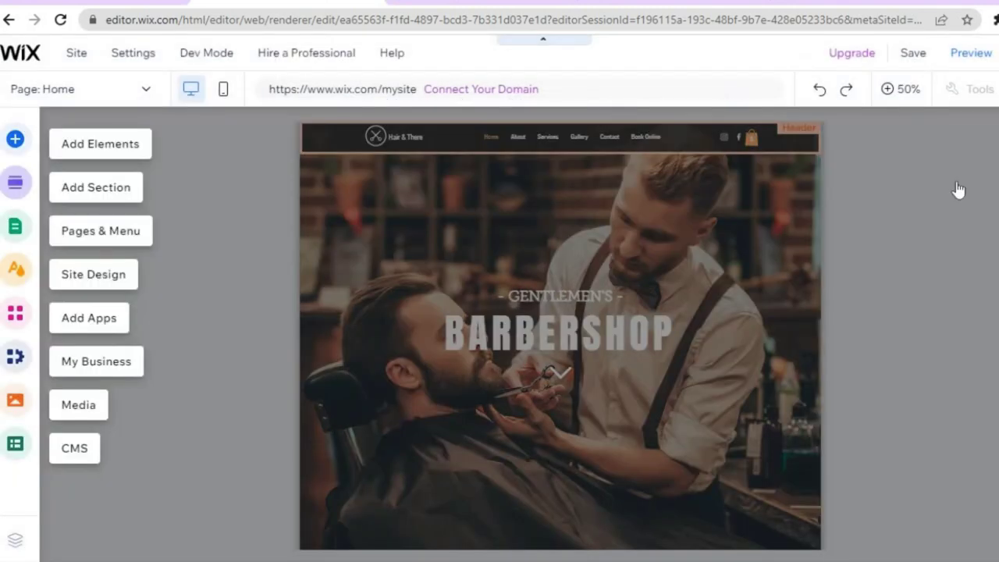
- Switch the editor to 100% zoom and look over the home page's sections
left_click(897, 94)
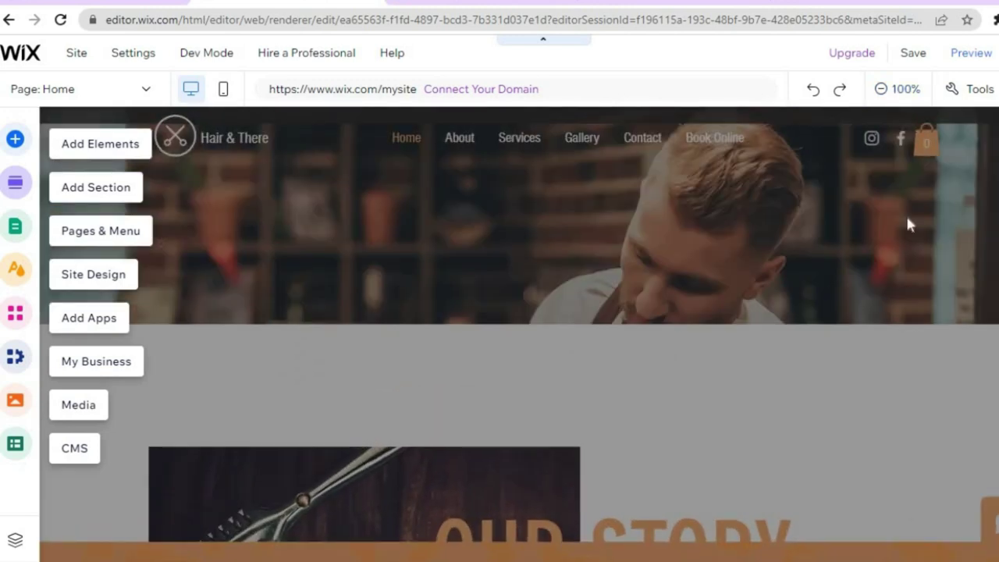
left_click(906, 220)
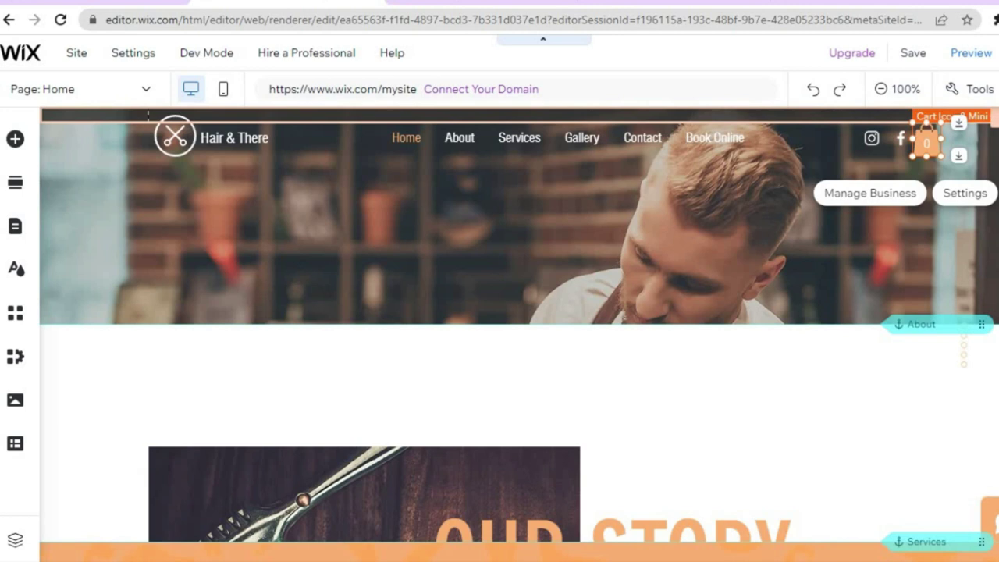
scroll(519, 334, "down", 5)
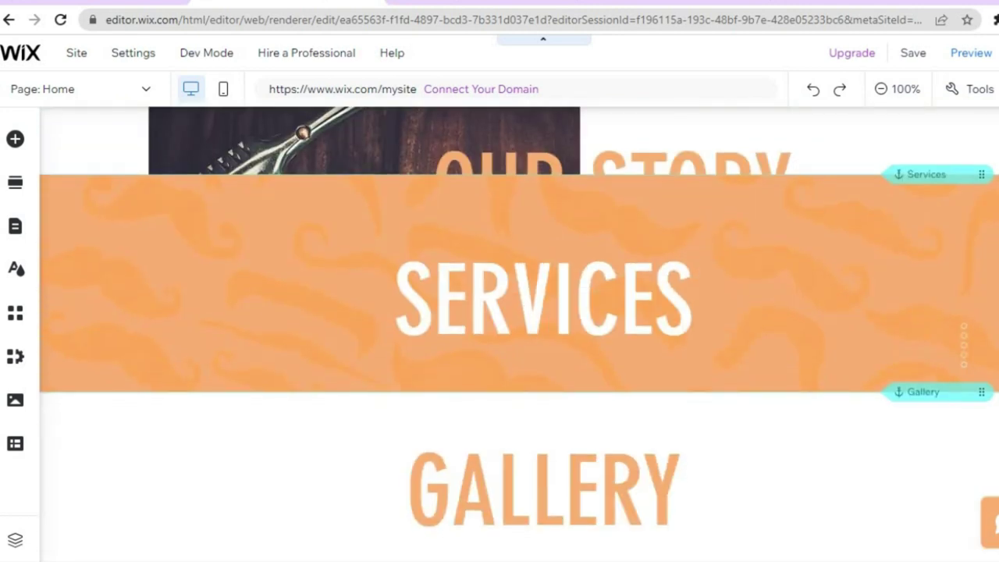
scroll(519, 334, "up", 5)
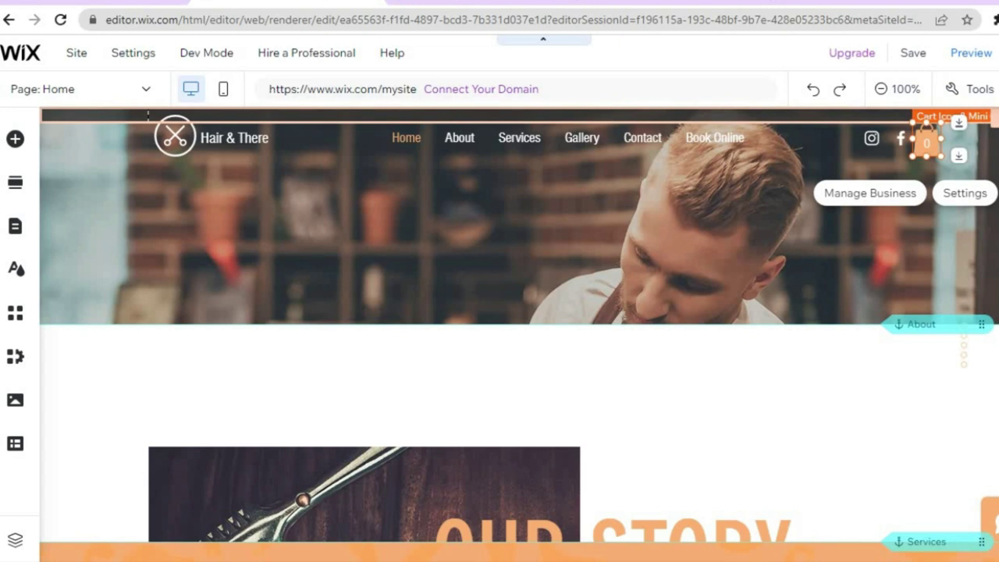
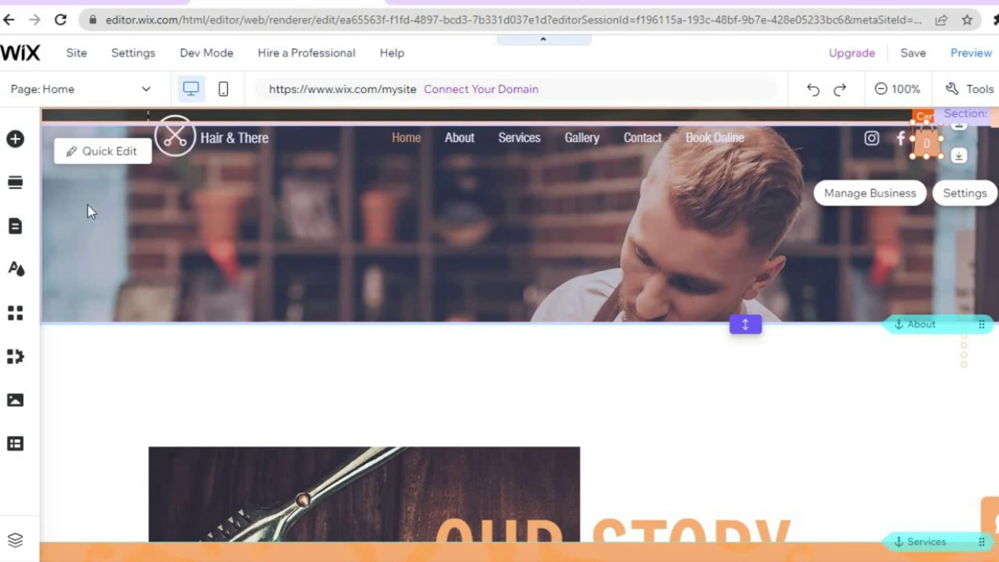
- Review the text, image, button and gallery elements available to add, including the Pay Buttons and the Wix Chat Button
left_click(16, 140)
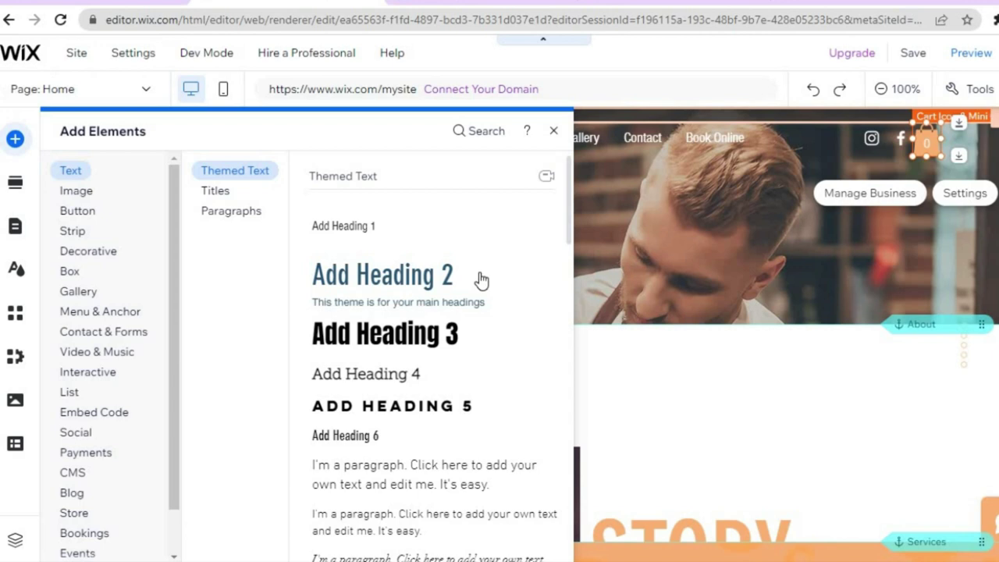
left_click(95, 195)
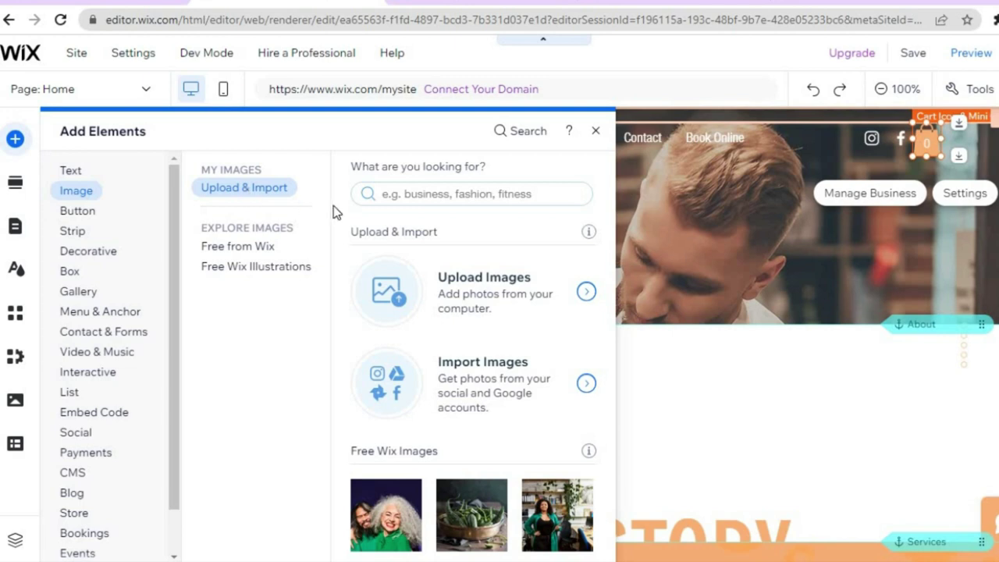
left_click(100, 220)
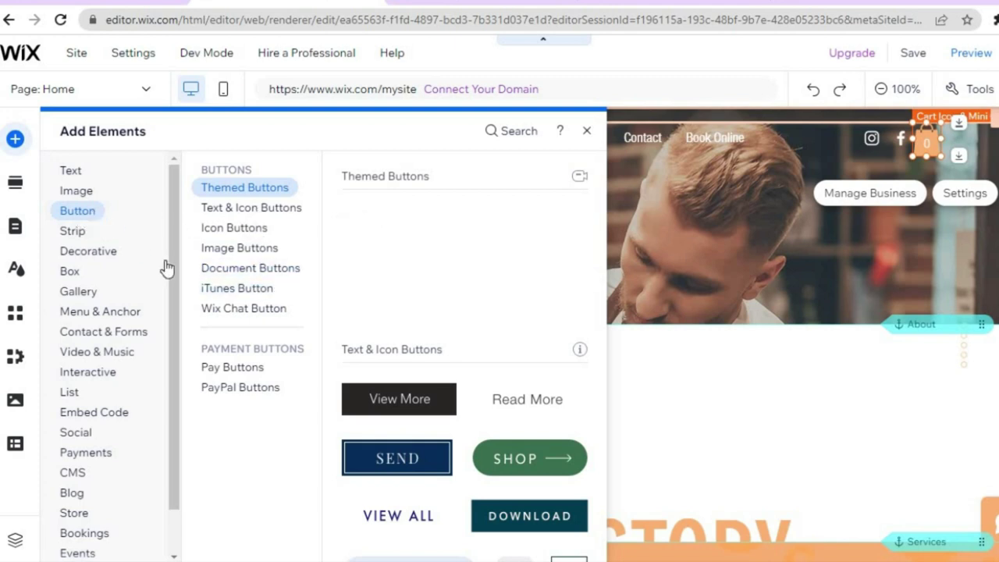
left_click(255, 367)
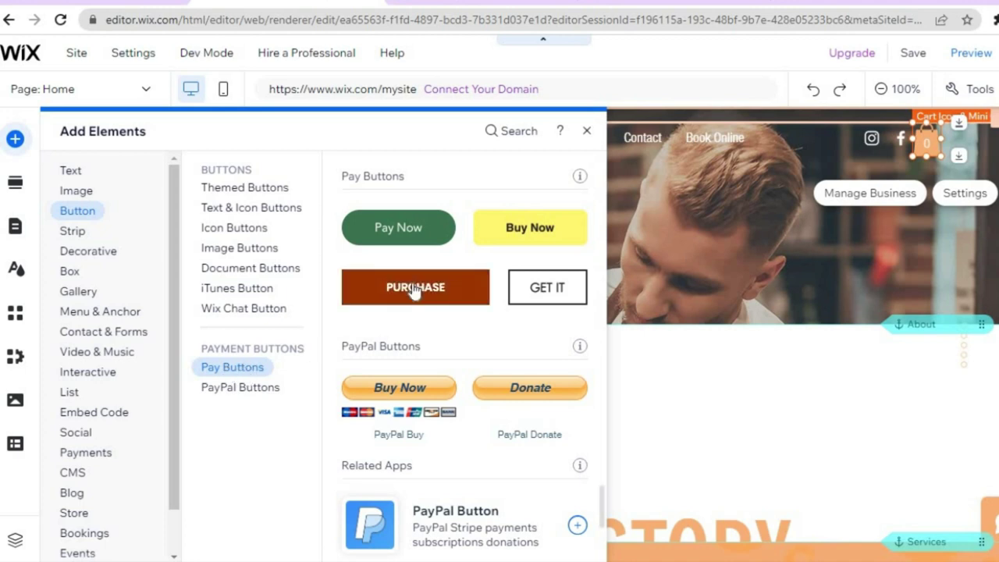
left_click(214, 308)
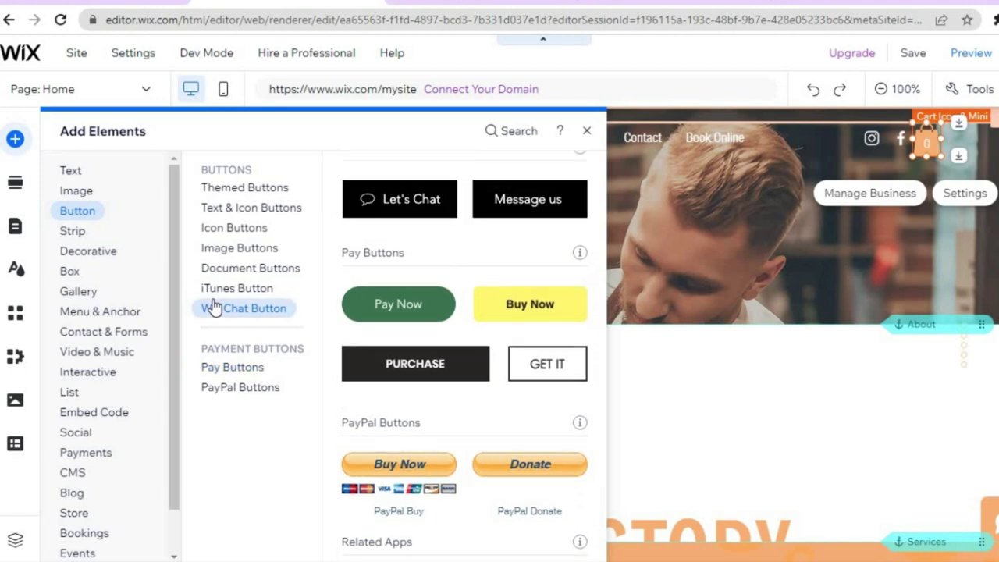
left_click(101, 294)
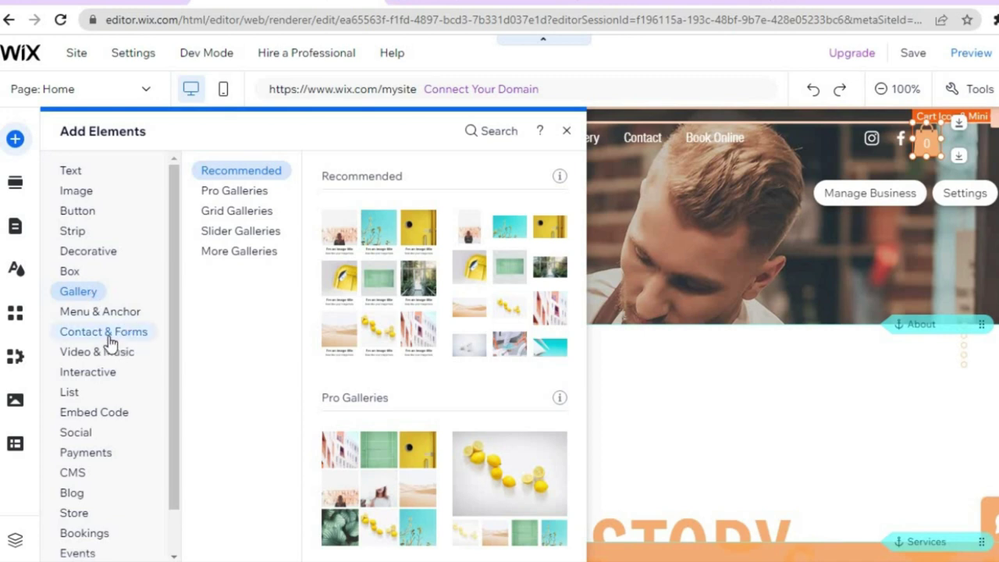
- Review the Contact & Forms elements, covering donation, application, feedback and waiver forms and Google Maps
left_click(109, 334)
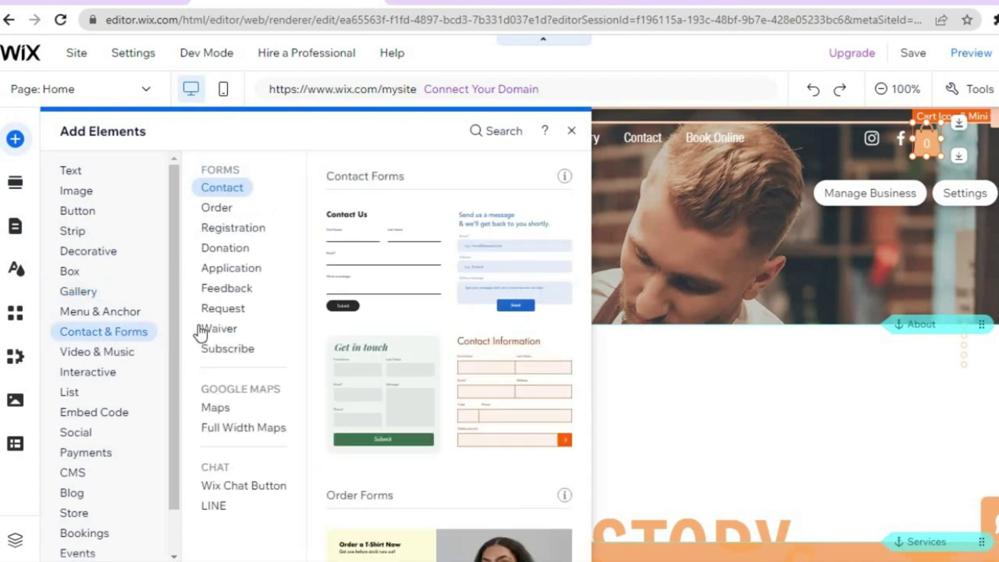
left_click(225, 252)
left_click(233, 269)
left_click(232, 290)
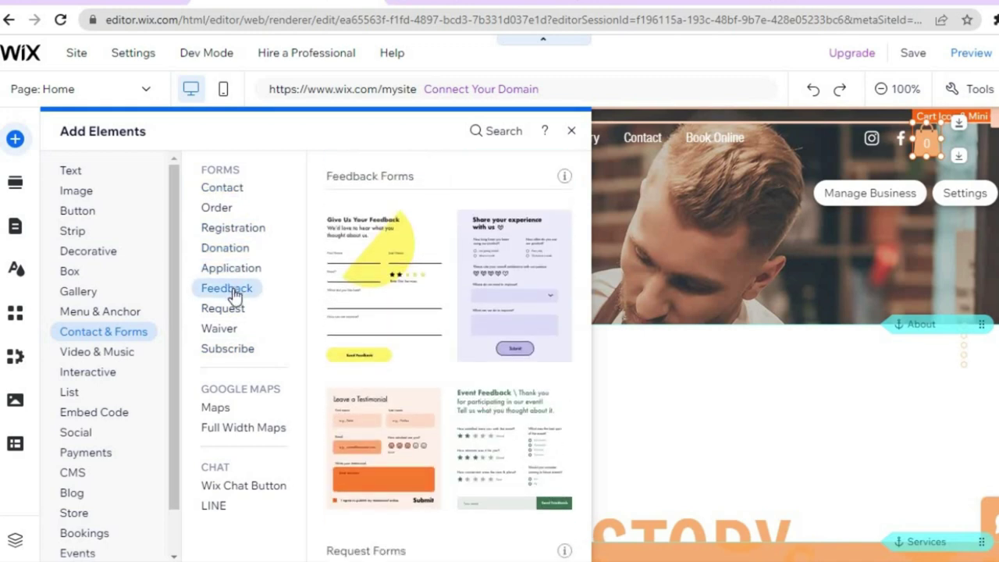
left_click(233, 328)
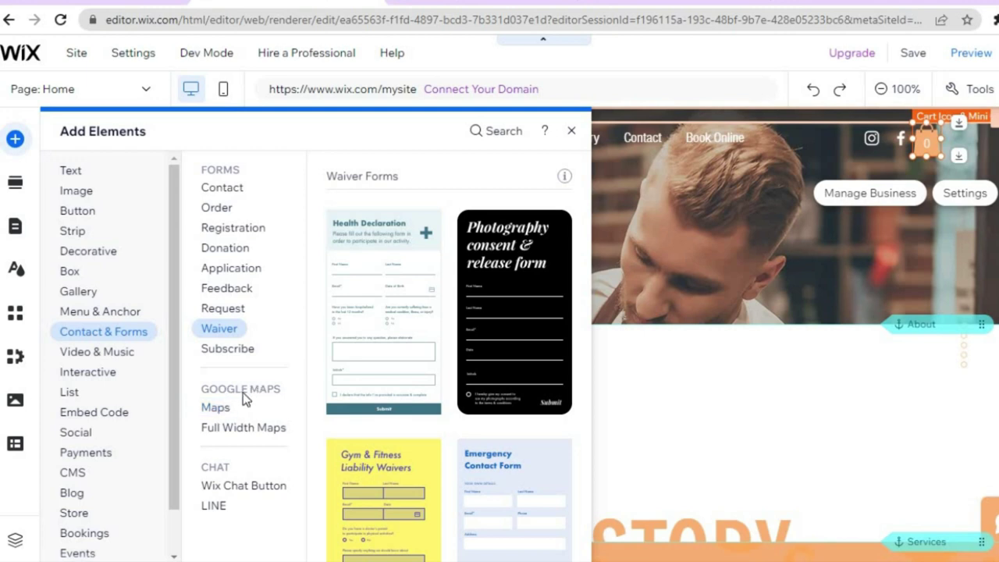
left_click(214, 414)
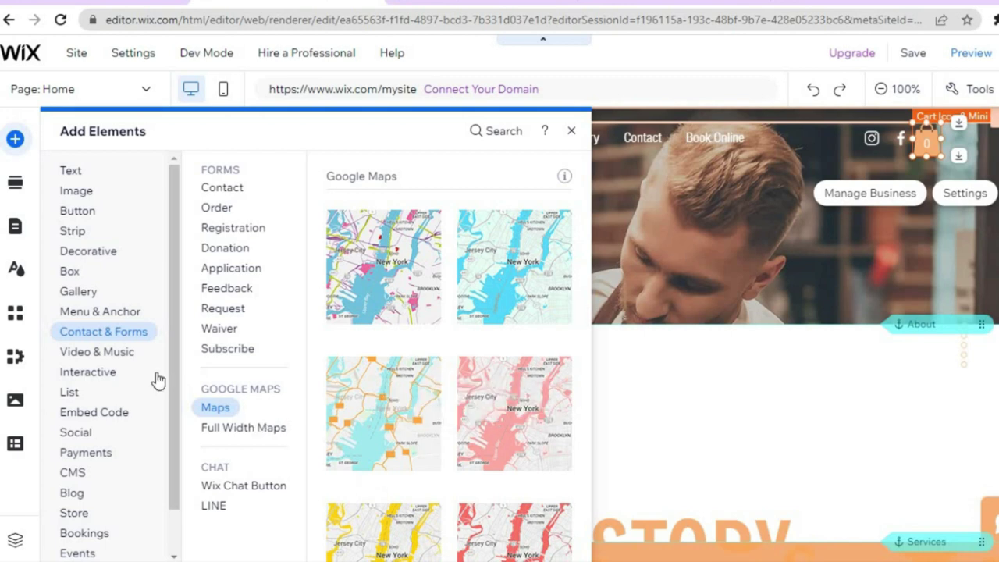
- Review the Video & Music elements, including VideoBox, check the remaining element categories, and close the element library
left_click(128, 355)
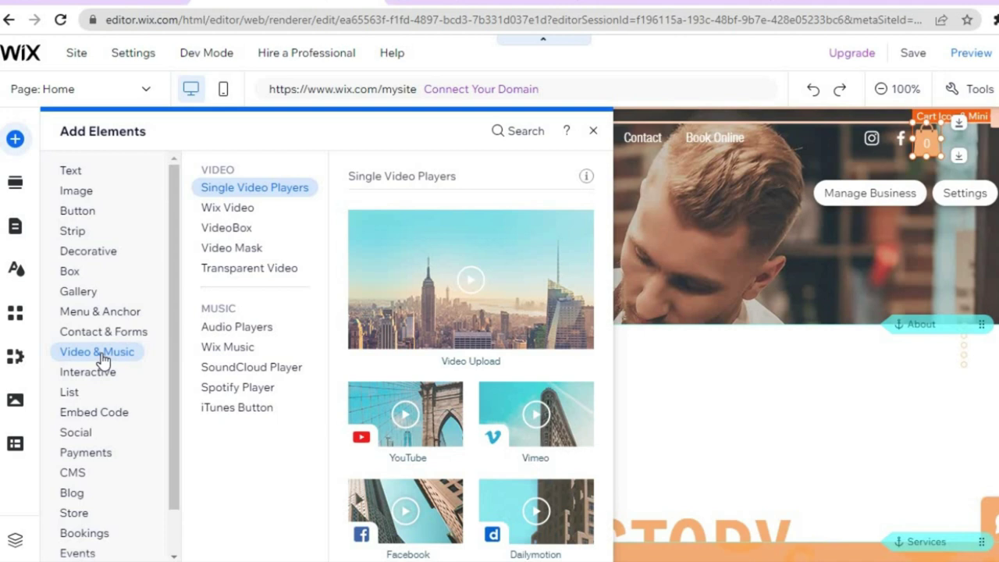
mouse_move(248, 247)
left_click(238, 231)
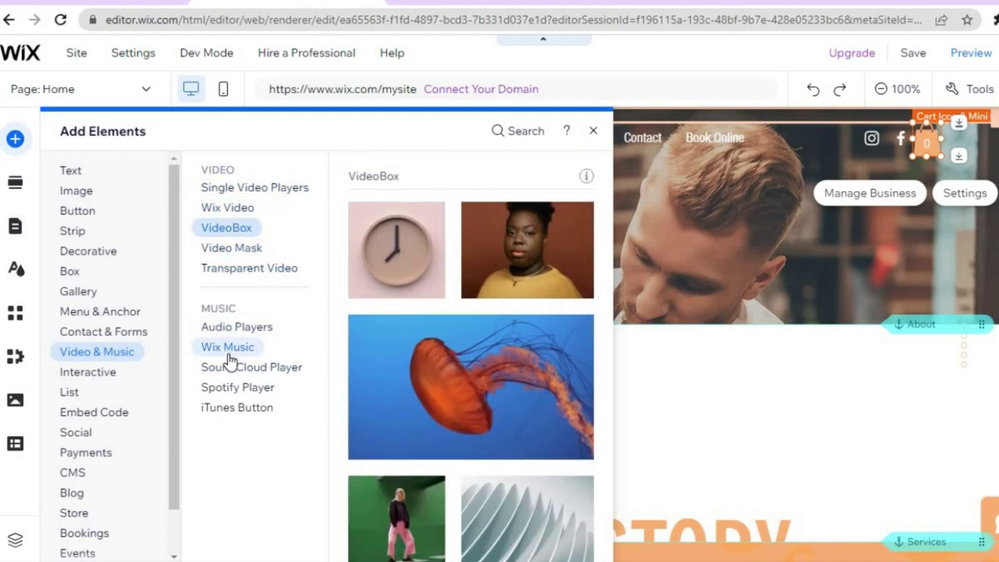
mouse_move(207, 366)
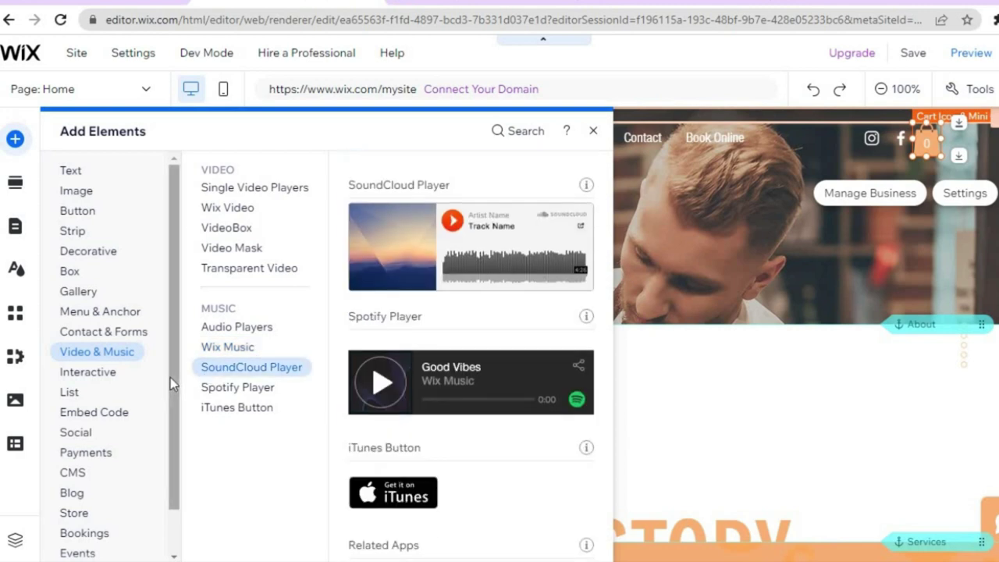
left_click_drag(167, 473, 167, 513)
left_click(145, 283)
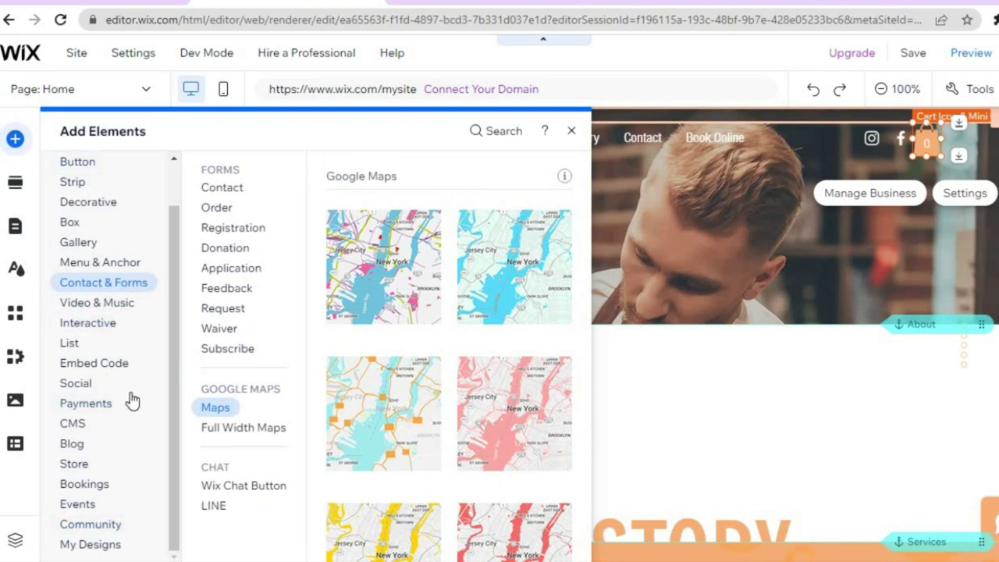
left_click(572, 133)
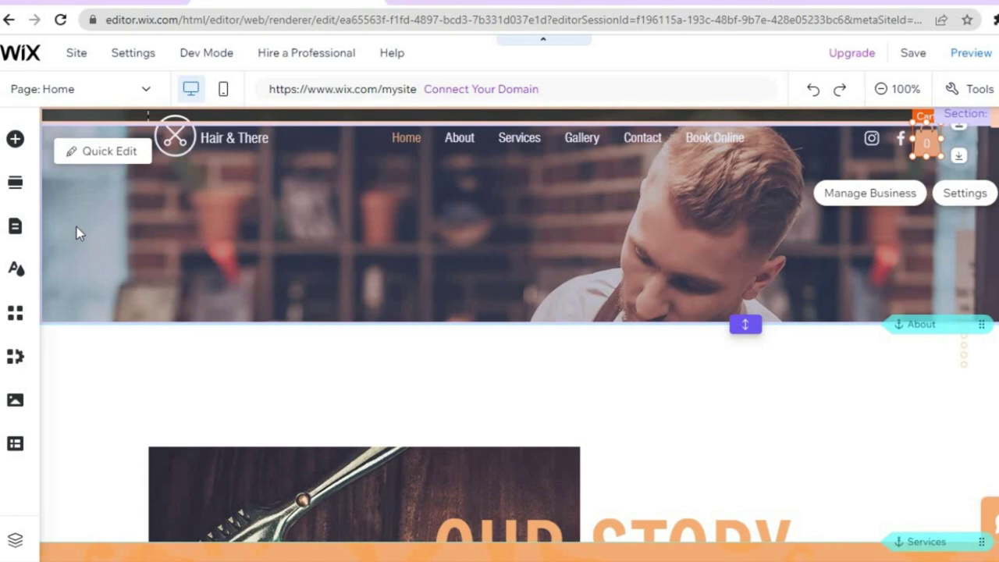
- Open the site's Book Online page and examine the services listed on it
left_click(12, 228)
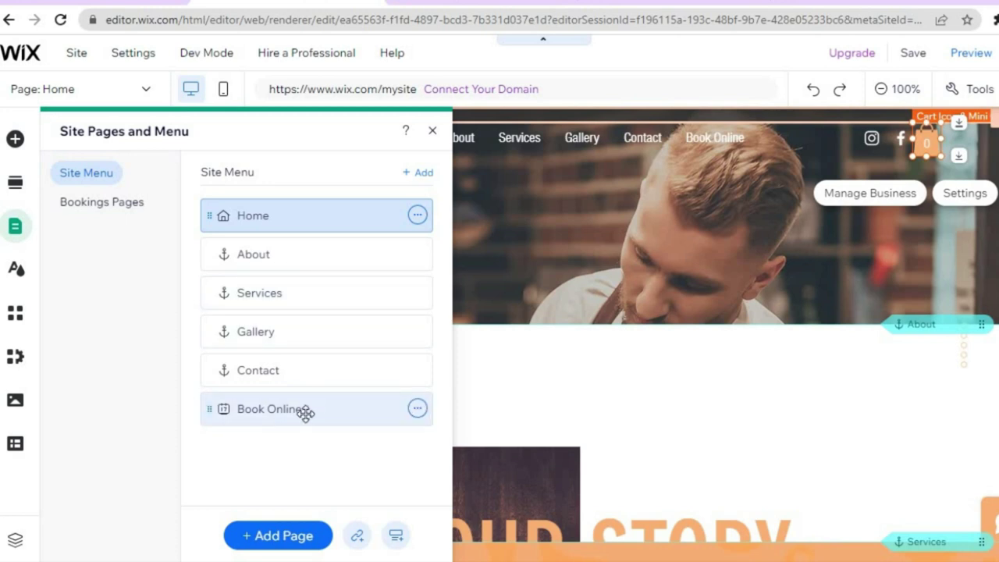
left_click(249, 412)
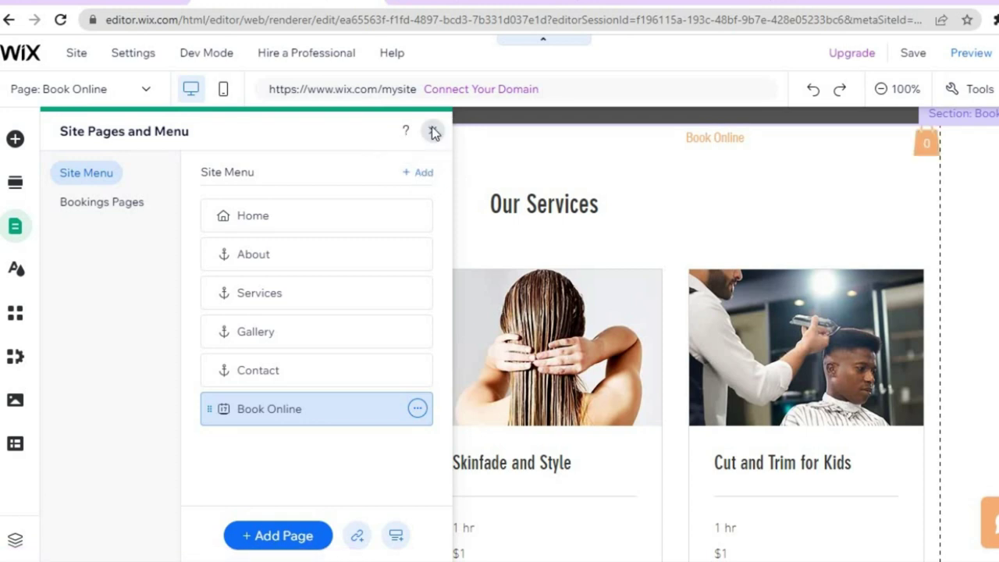
left_click(432, 131)
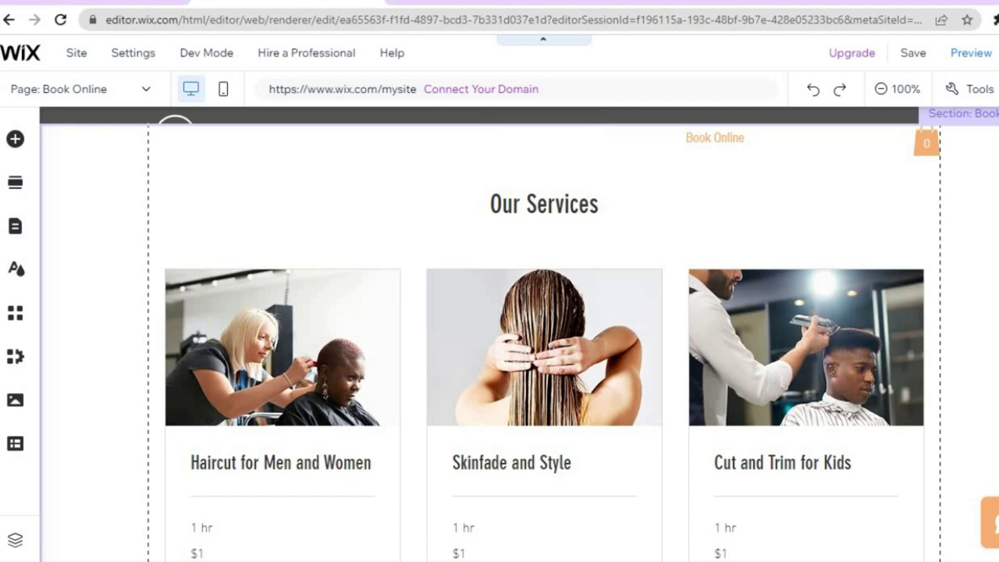
scroll(519, 334, "down", 2)
scroll(518, 334, "up", 1)
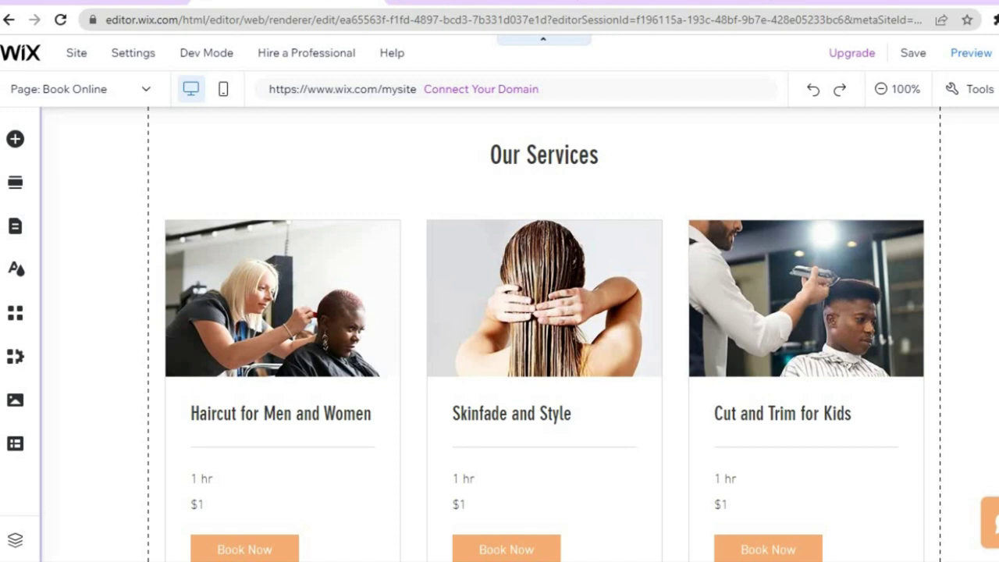
- Open the management page for the Book Online section's services and look through the service list
scroll(418, 344, "up", 1)
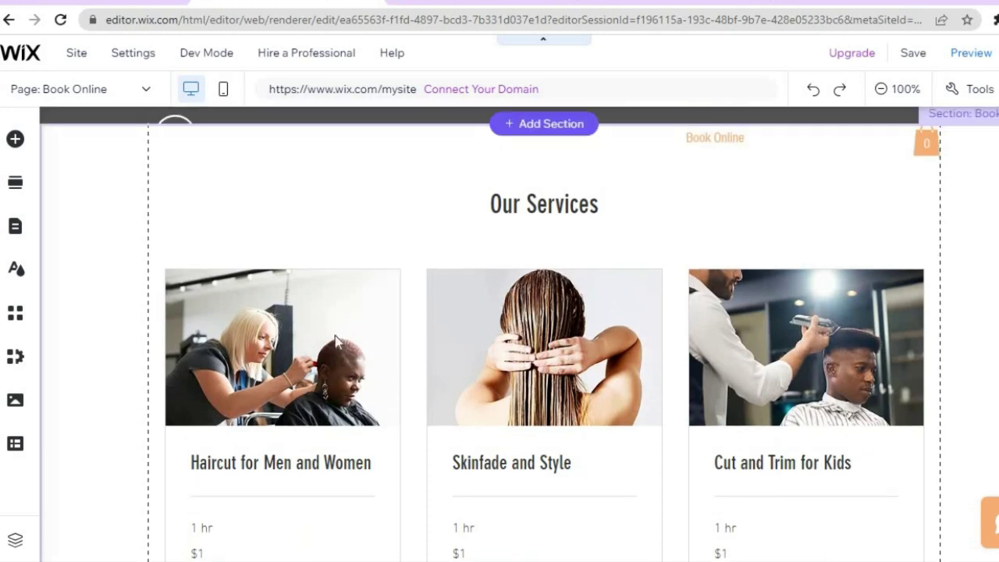
left_click(306, 334)
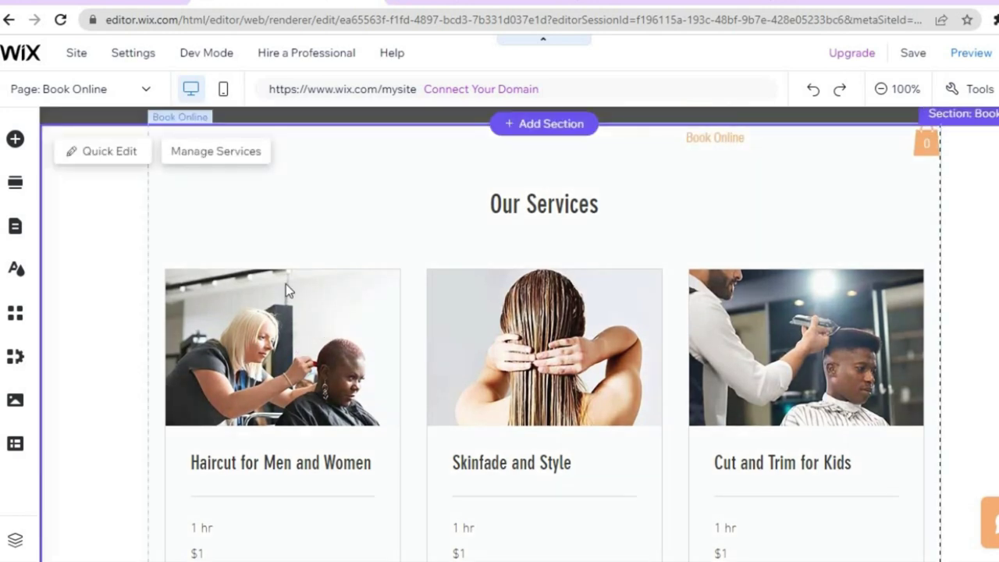
left_click(222, 151)
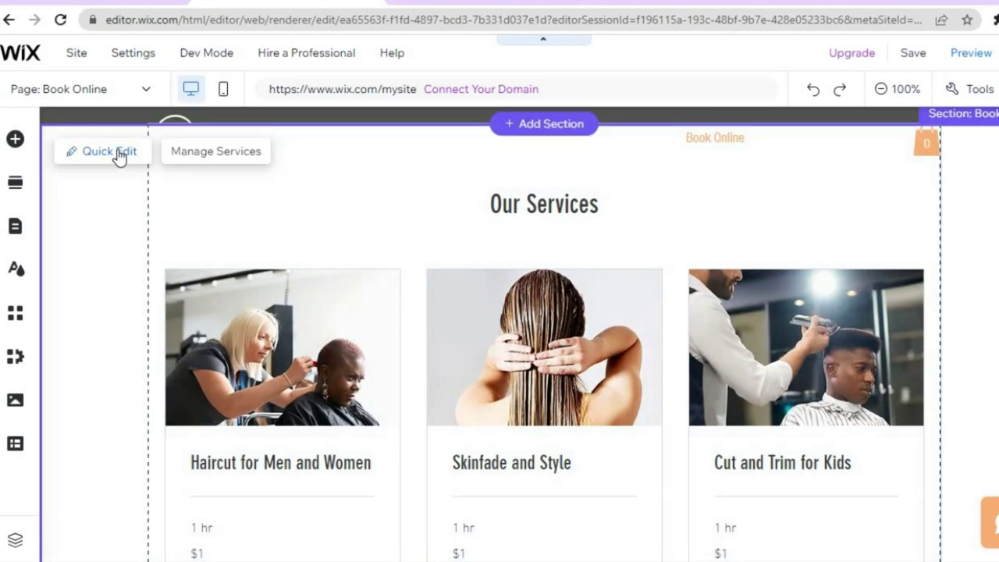
left_click(215, 153)
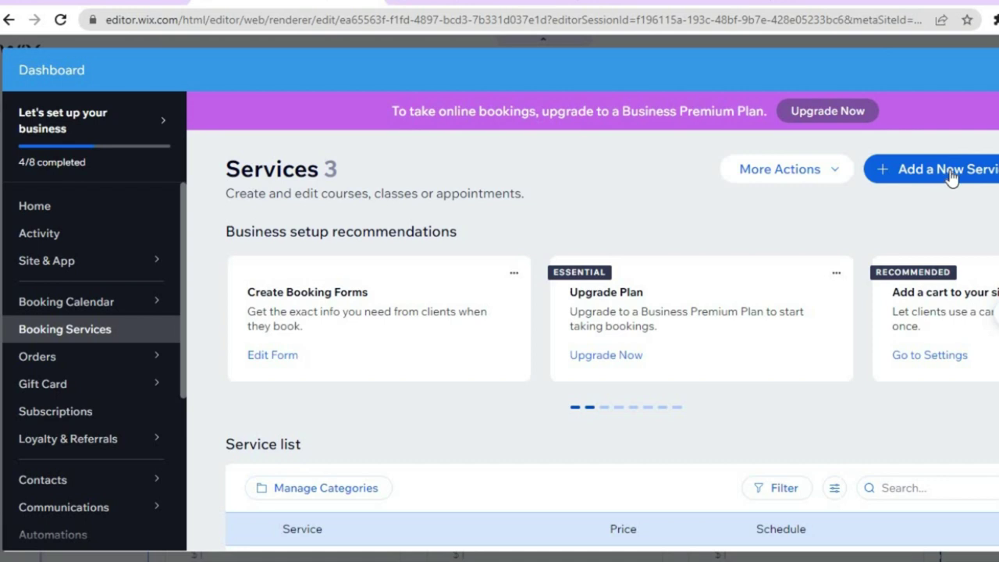
scroll(612, 346, "down", 3)
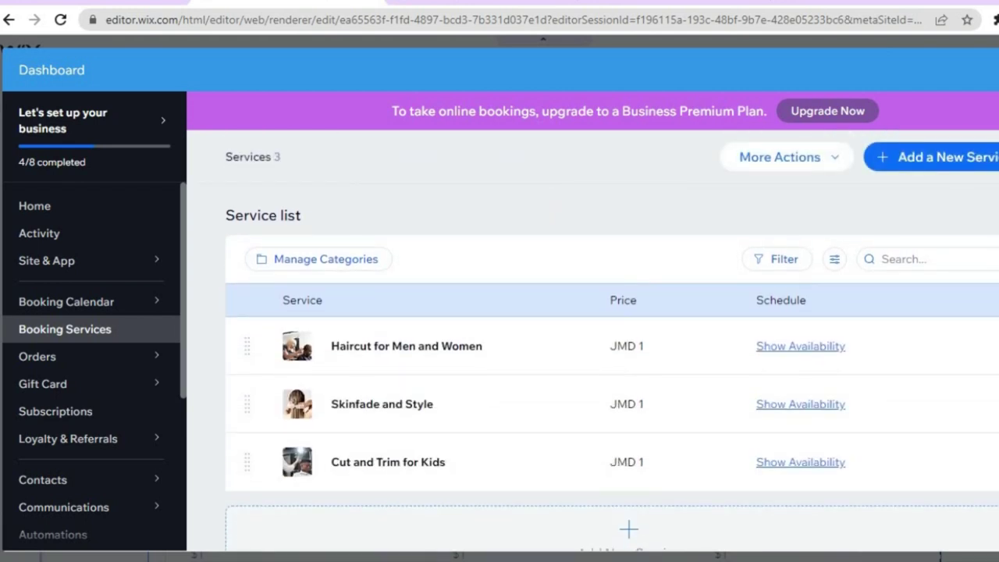
- Open the Haircut for Men and Women service for editing and review its service details and client payment methods
mouse_move(669, 346)
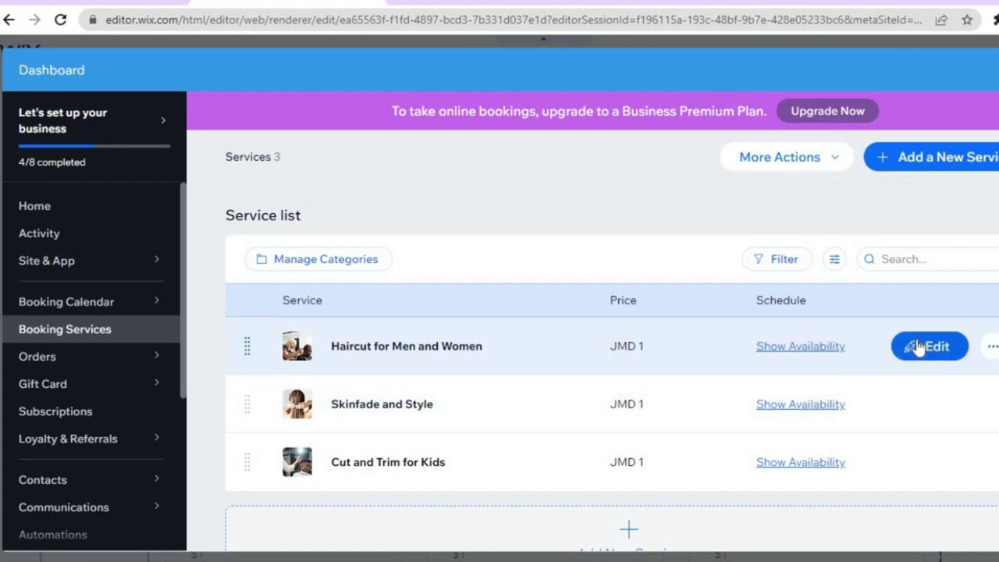
left_click(919, 348)
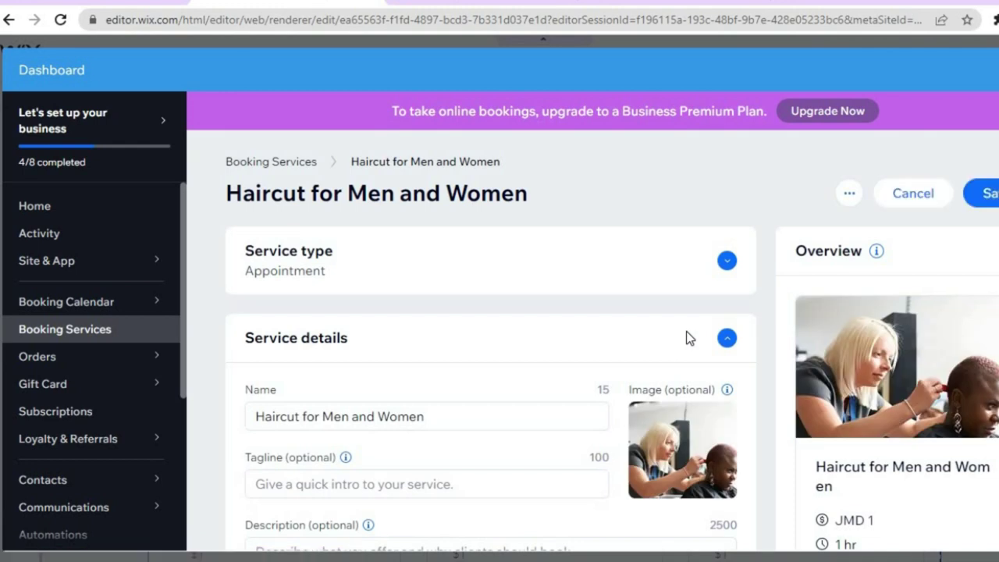
mouse_move(663, 441)
scroll(491, 351, "down", 3)
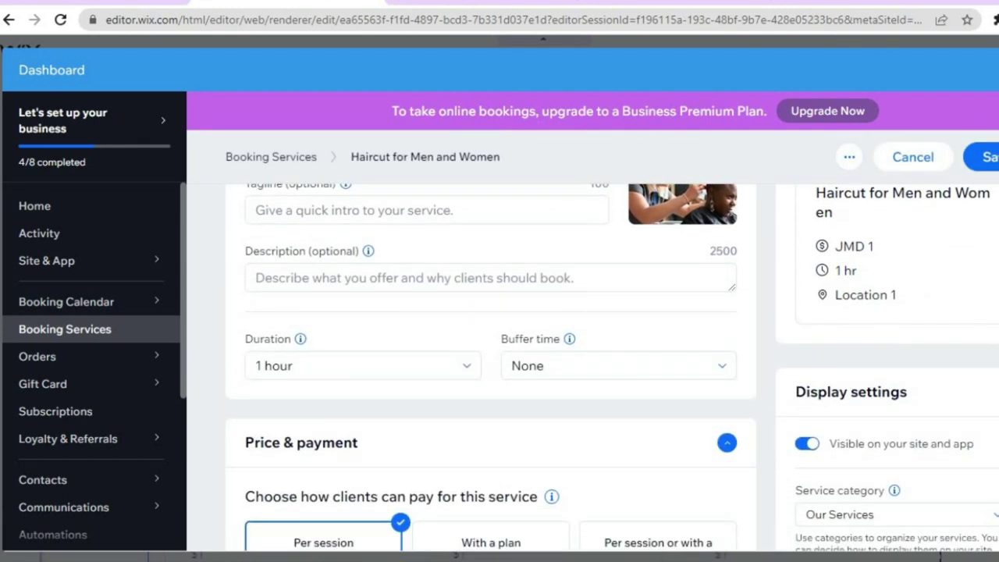
scroll(492, 318, "down", 1)
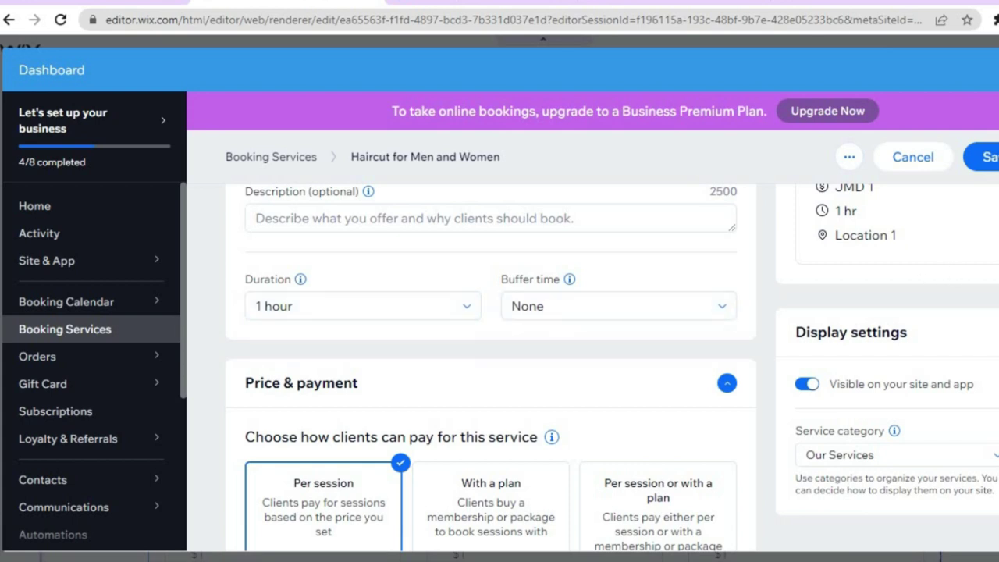
scroll(597, 308, "down", 3)
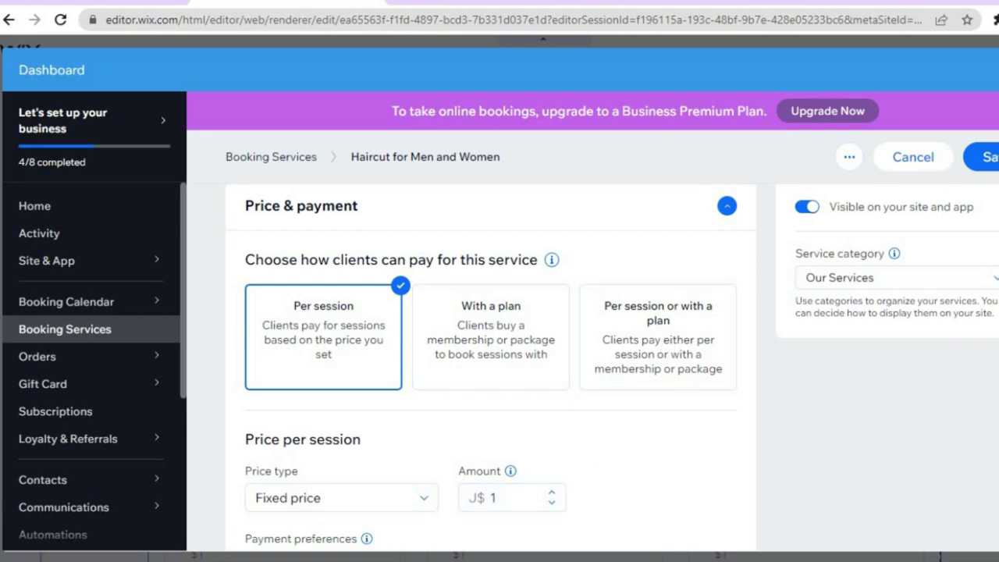
- Check the price type options for the haircut service, keep Fixed price, and review its payment preferences and location settings
scroll(647, 335, "down", 3)
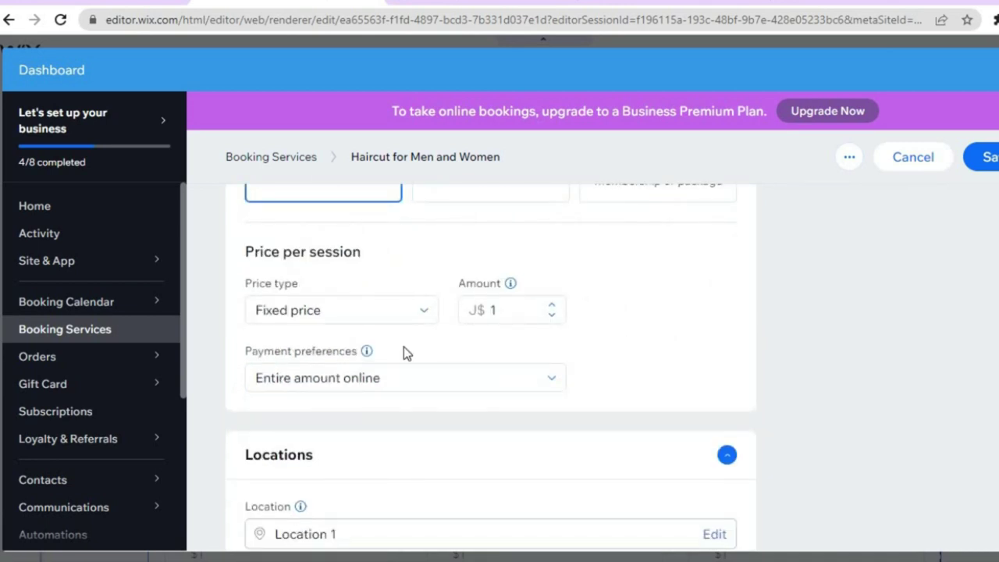
left_click(418, 312)
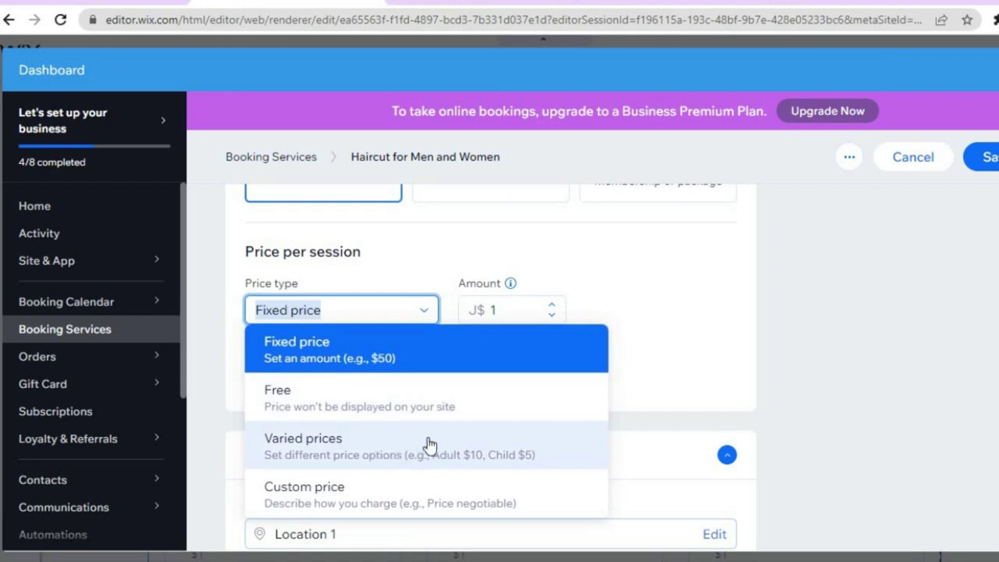
left_click(673, 368)
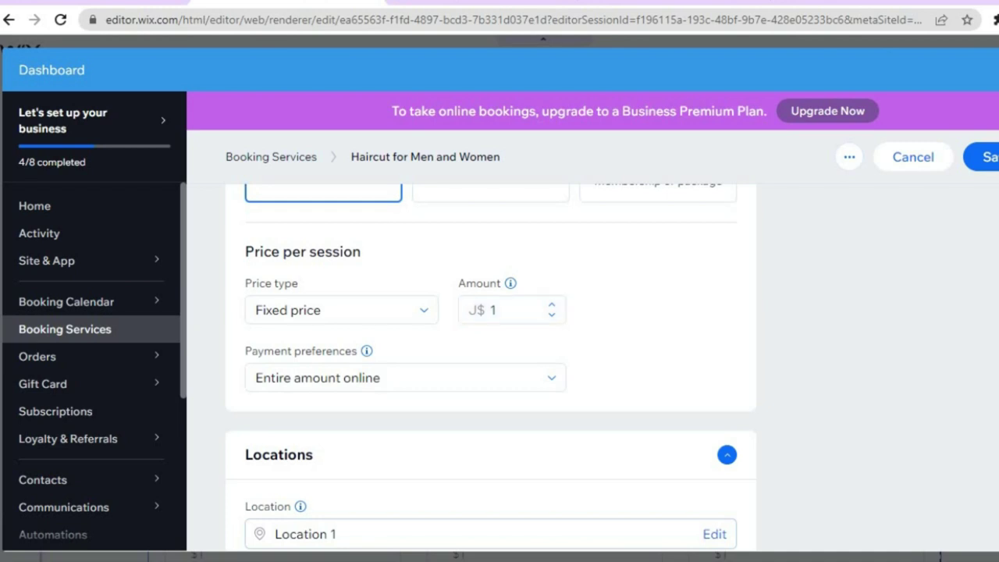
scroll(491, 368, "down", 2)
scroll(490, 367, "down", 3)
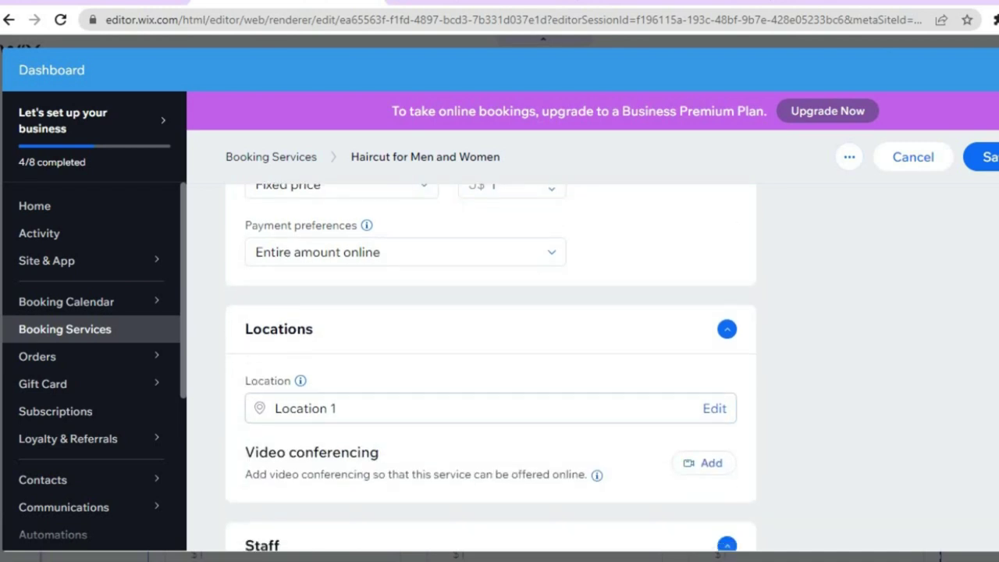
scroll(490, 368, "down", 1)
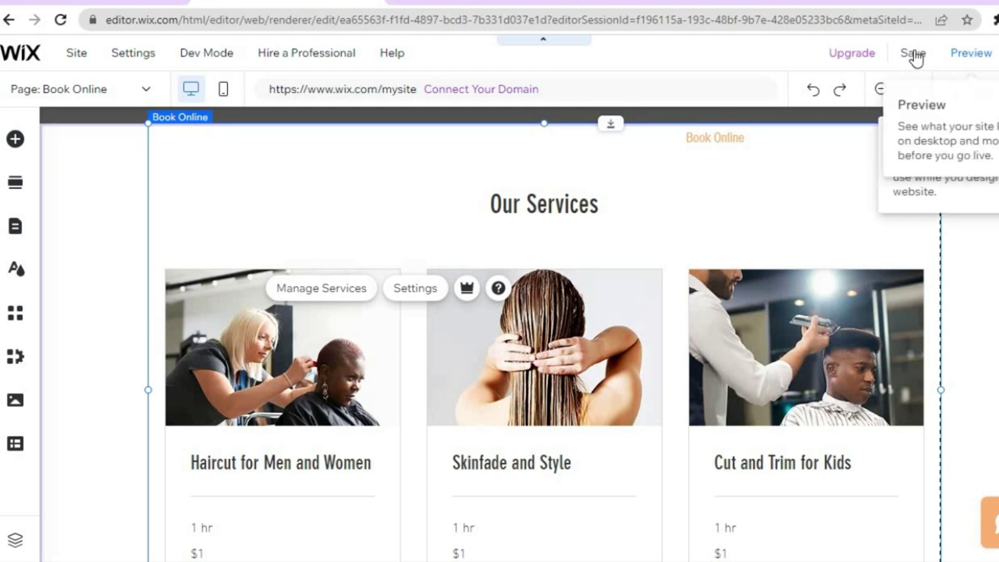
- Preview the site's Book Online page and look over the services as visitors see them
mouse_move(915, 57)
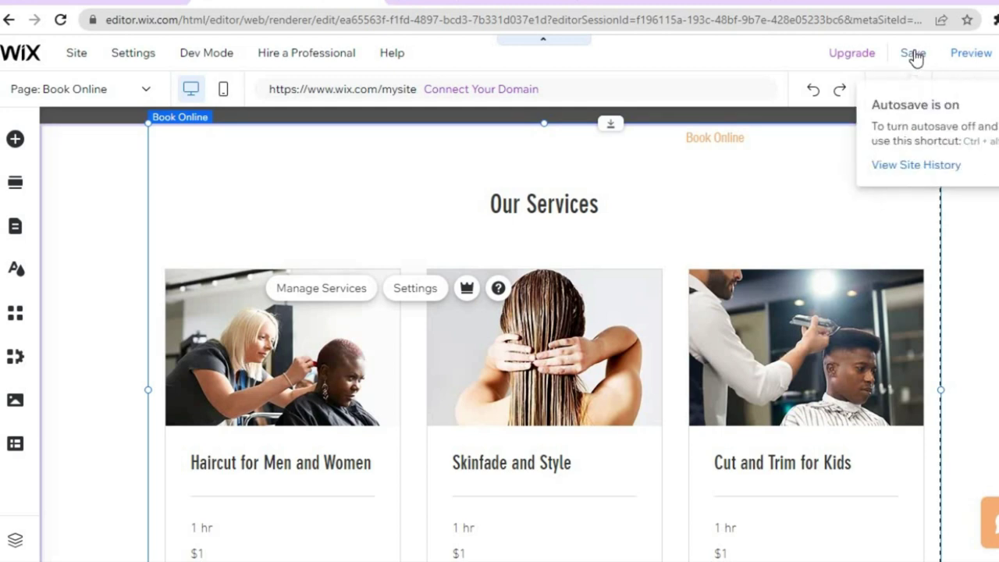
left_click(971, 53)
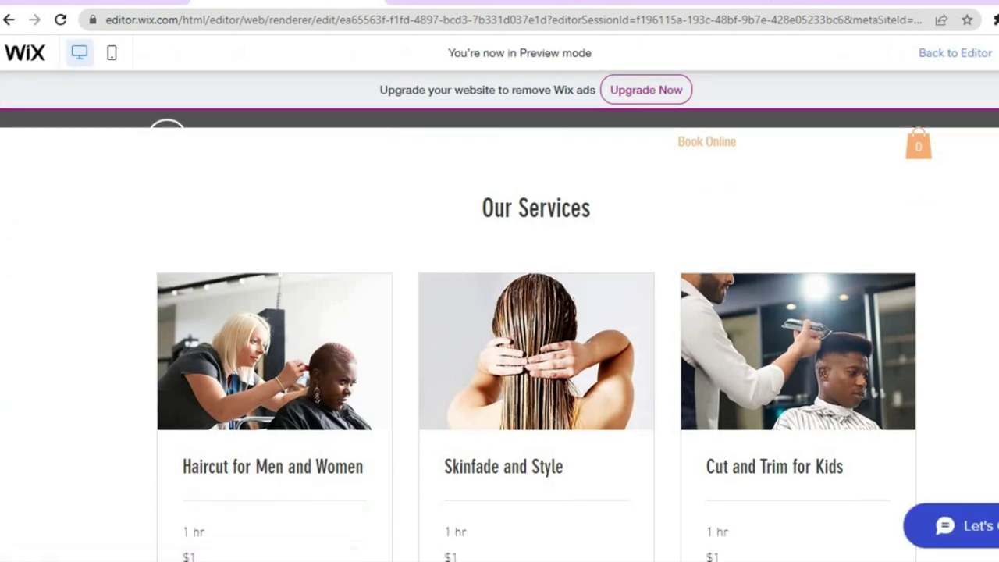
scroll(500, 351, "down", 2)
scroll(499, 351, "up", 1)
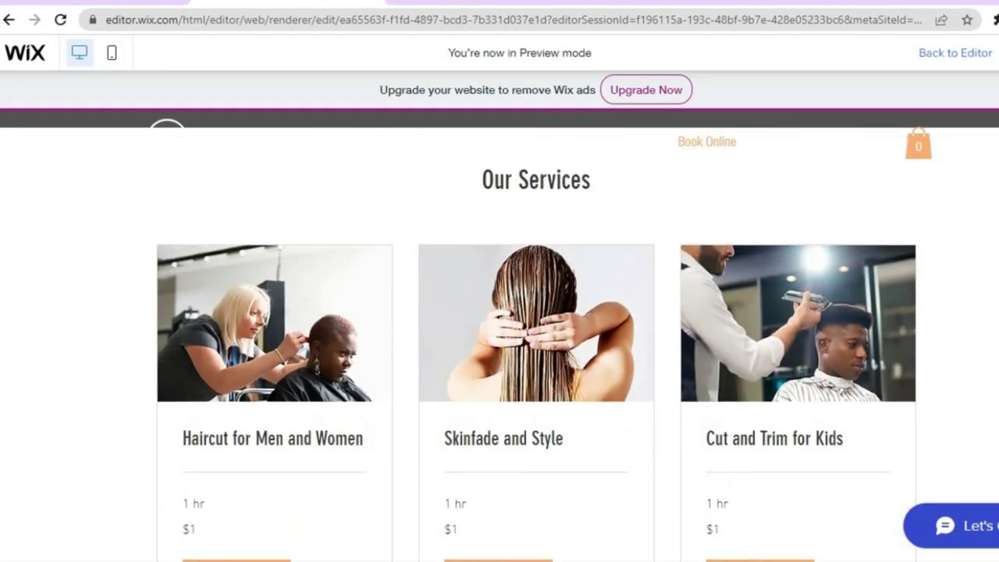